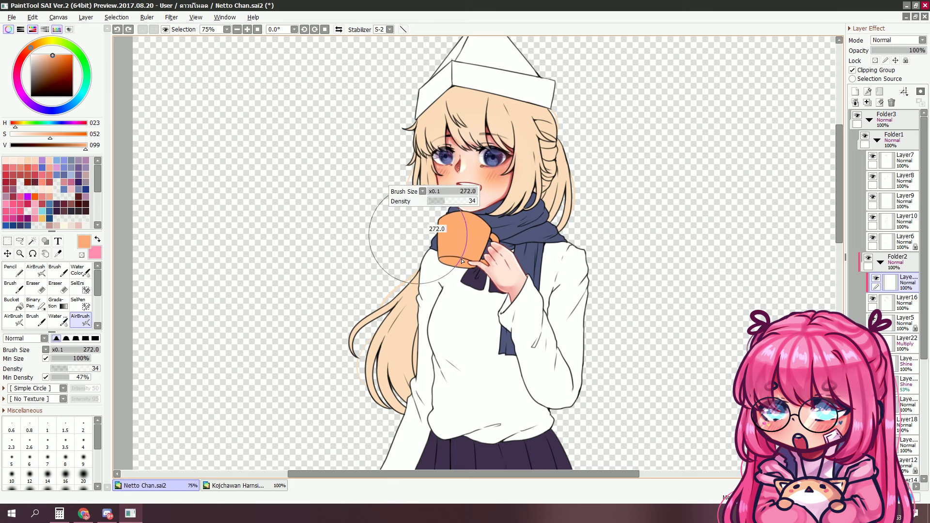
- Airbrush a soft orange gradient onto the ponytail tips and lower hair ends with a brush size of about 250 to 272
{"action": "left_click_drag", "start_coordinate": [360, 244], "coordinate": [372, 247]}
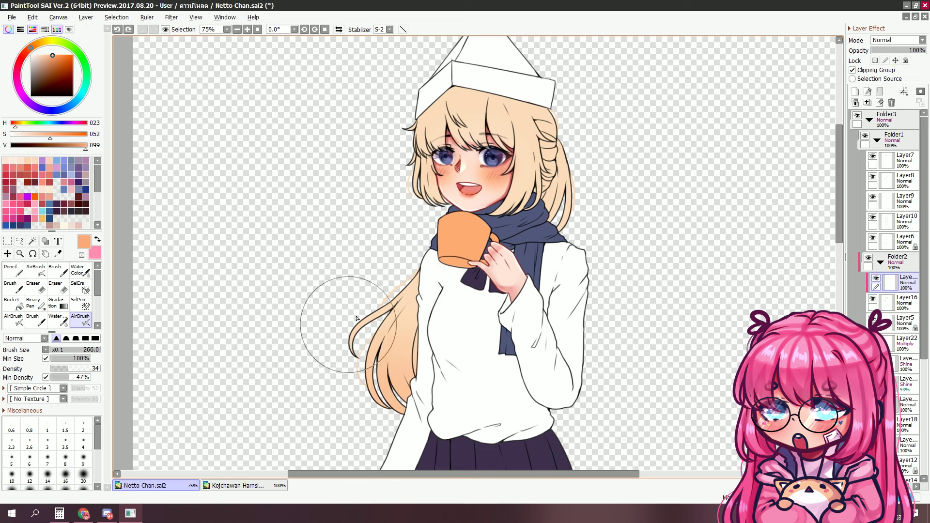
{"action": "left_click_drag", "start_coordinate": [339, 310], "coordinate": [368, 310]}
{"action": "mouse_move", "coordinate": [451, 213]}
{"action": "left_mouse_down"}
{"action": "mouse_move", "coordinate": [479, 195]}
{"action": "mouse_move", "coordinate": [449, 174]}
{"action": "mouse_move", "coordinate": [467, 175]}
{"action": "left_mouse_up"}
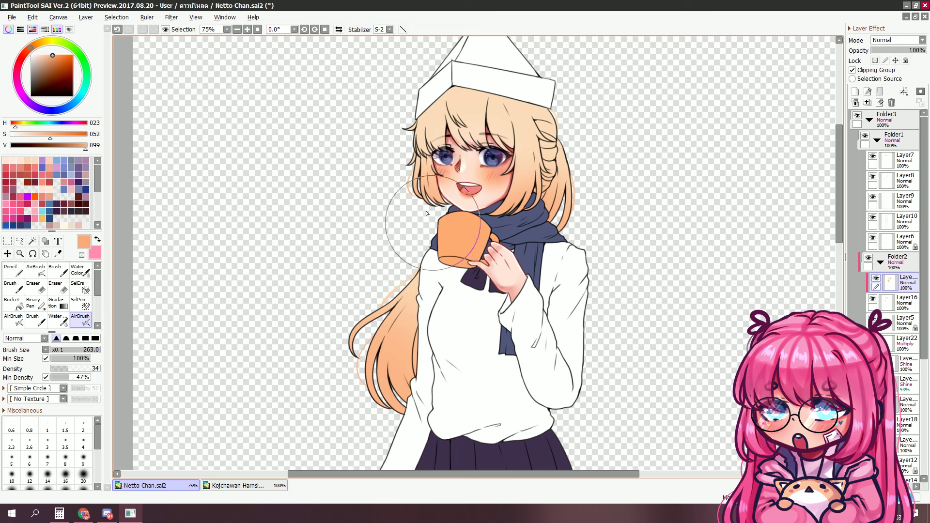
{"action": "mouse_move", "coordinate": [517, 183]}
{"action": "left_mouse_down"}
{"action": "mouse_move", "coordinate": [491, 184]}
{"action": "mouse_move", "coordinate": [533, 160]}
{"action": "mouse_move", "coordinate": [586, 157]}
{"action": "left_mouse_up"}
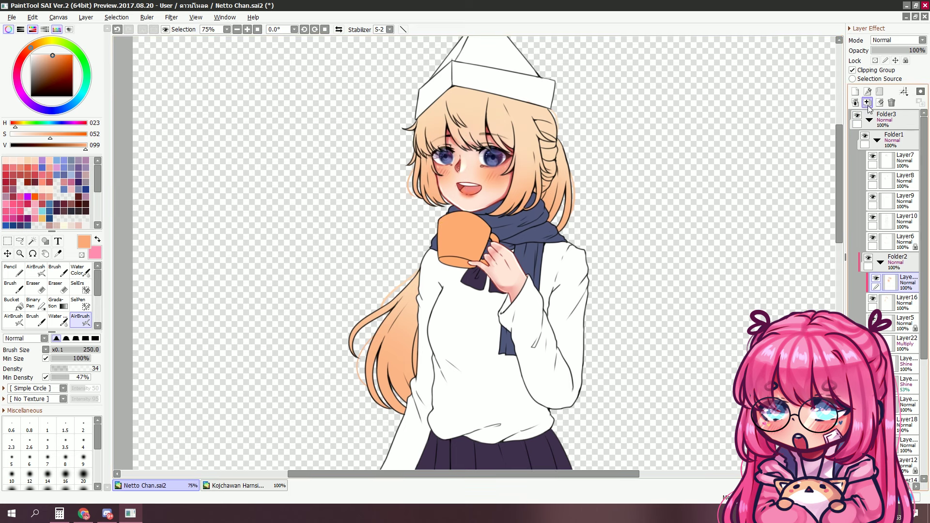
- Set the new clipped hair layer to Multiply mode and choose the AirBrush with a muted purple swatch
{"action": "left_click", "coordinate": [894, 40]}
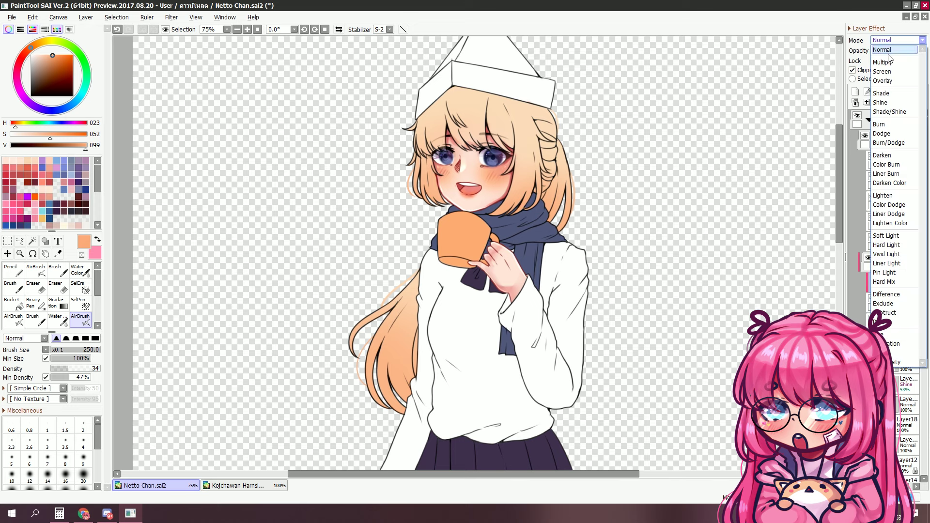
{"action": "left_click", "coordinate": [886, 62]}
{"action": "left_click", "coordinate": [35, 270]}
{"action": "left_click", "coordinate": [89, 159]}
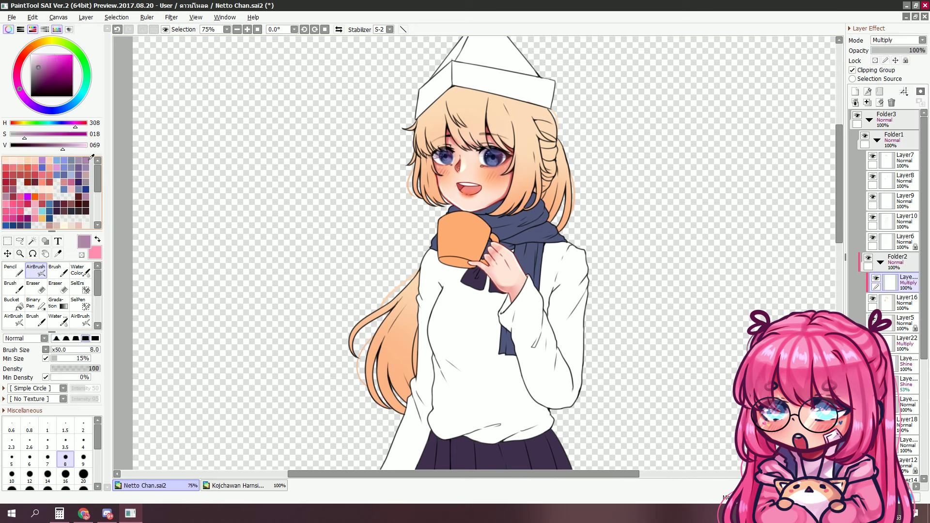
- Test airbrush shadows at size 106 over the hair around the braid, shift the hue to 322, and undo the strokes
{"action": "left_click_drag", "start_coordinate": [513, 145], "coordinate": [537, 145]}
{"action": "mouse_move", "coordinate": [508, 92]}
{"action": "left_mouse_down"}
{"action": "mouse_move", "coordinate": [533, 160]}
{"action": "mouse_move", "coordinate": [528, 222]}
{"action": "left_mouse_up"}
{"action": "key", "text": "ctrl+z"}
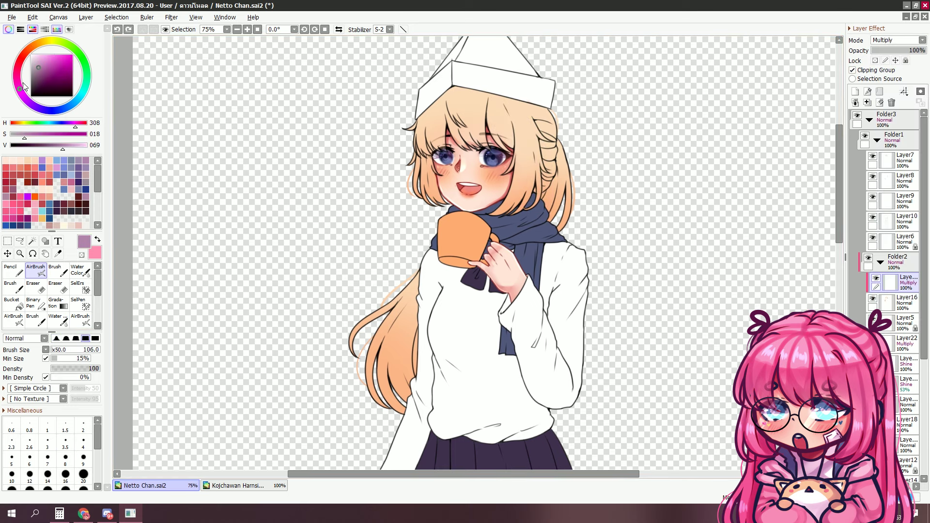
{"action": "mouse_move", "coordinate": [548, 145]}
{"action": "left_mouse_down"}
{"action": "mouse_move", "coordinate": [544, 211]}
{"action": "mouse_move", "coordinate": [561, 187]}
{"action": "mouse_move", "coordinate": [562, 237]}
{"action": "left_mouse_up"}
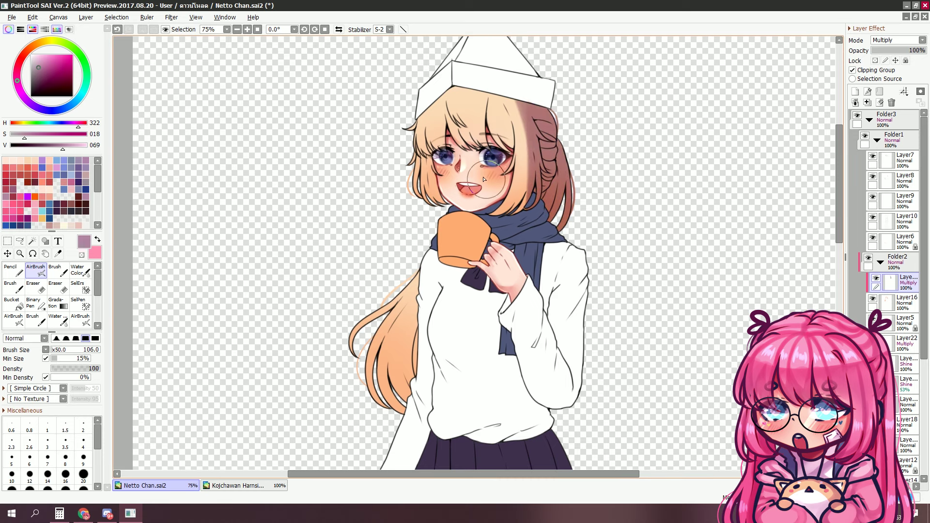
{"action": "key", "text": "ctrl+z"}
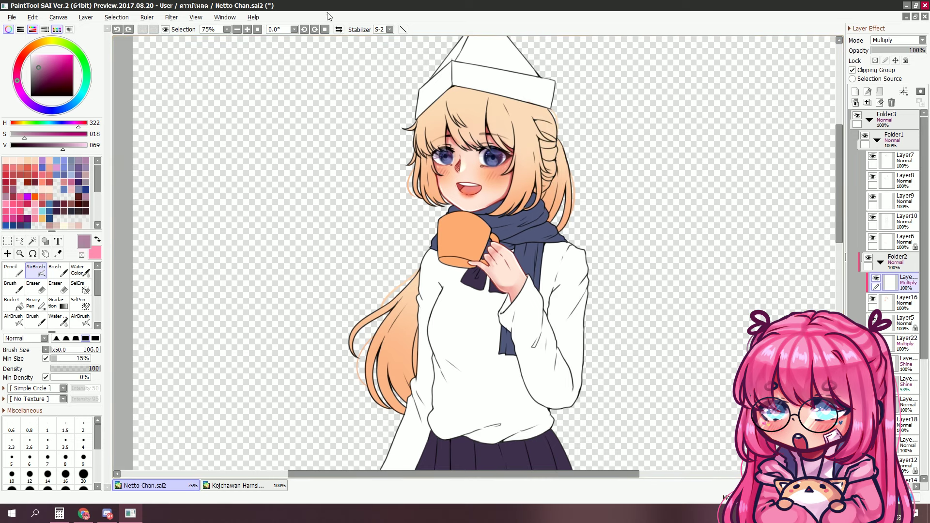
- Add a new layer and place it above Folder3 at the head of the layer stack
{"action": "left_click", "coordinate": [258, 29]}
{"action": "left_click_drag", "start_coordinate": [321, 104], "coordinate": [325, 12]}
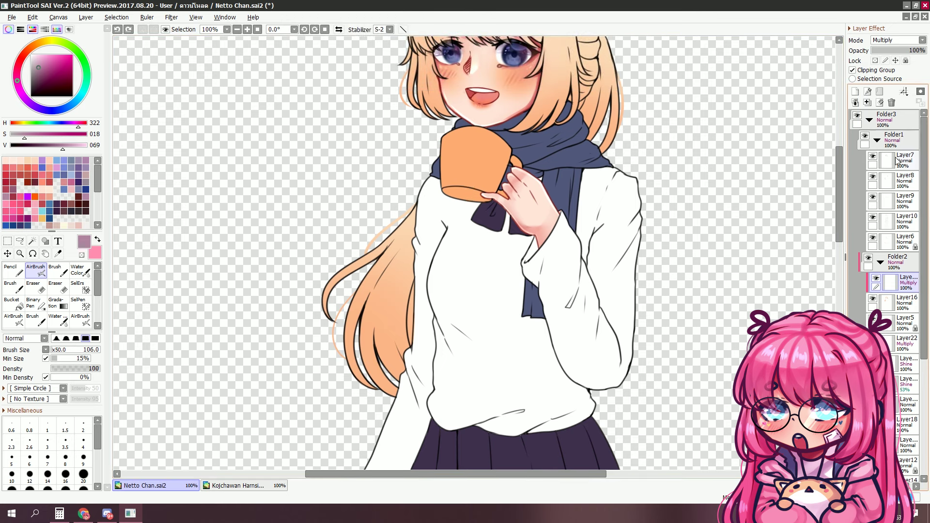
{"action": "left_click", "coordinate": [855, 91]}
{"action": "left_click_drag", "start_coordinate": [891, 139], "coordinate": [886, 116]}
- Paint three Pencil swatch dots beside the character: the mauve shadow, the orange gradient and the light hair base colour
{"action": "key", "text": "n"}
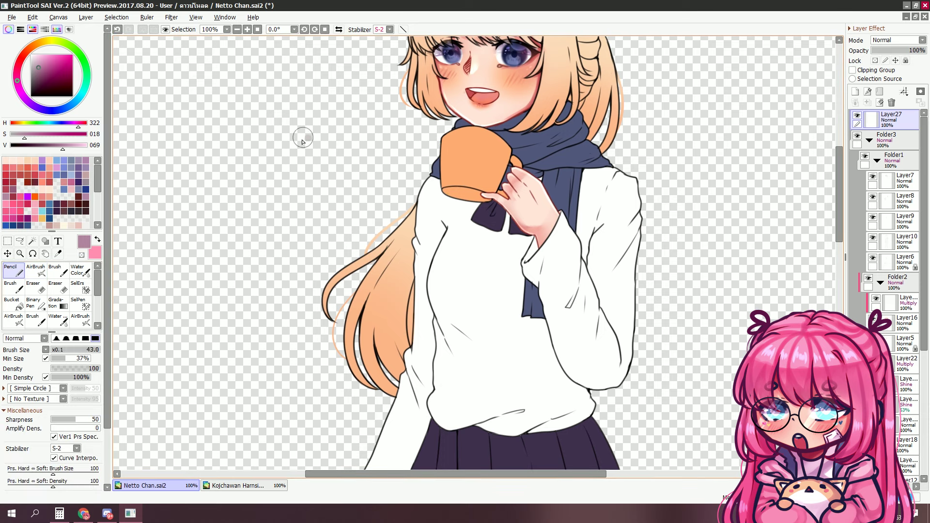
{"action": "left_click", "coordinate": [389, 311], "text": "alt"}
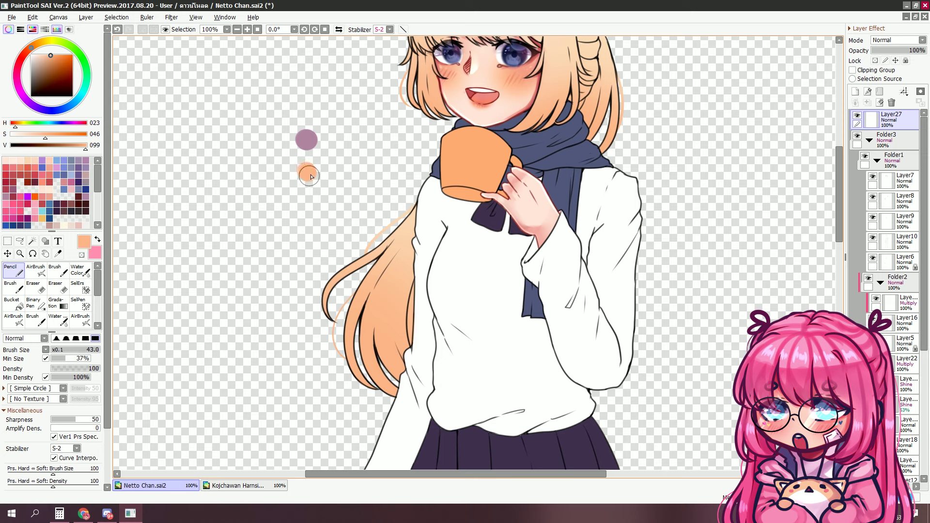
{"action": "left_click_drag", "start_coordinate": [483, 126], "coordinate": [473, 237]}
{"action": "left_click", "coordinate": [512, 126], "text": "alt"}
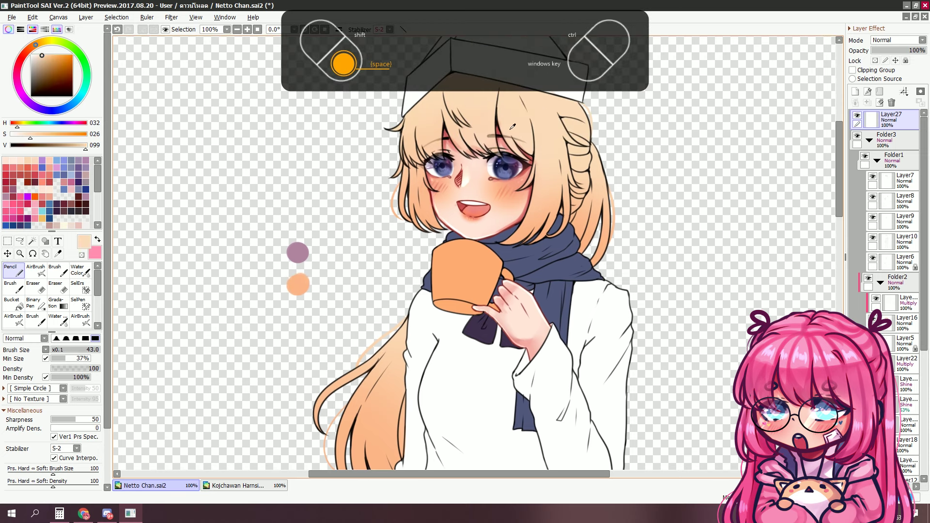
{"action": "left_click", "coordinate": [296, 320]}
{"action": "left_click_drag", "start_coordinate": [655, 201], "coordinate": [653, 191]}
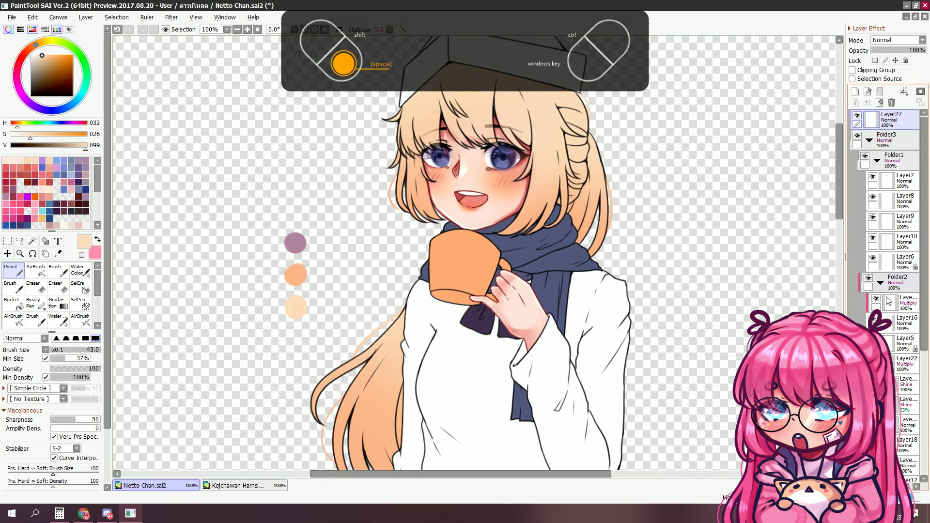
- Select the Multiply hair layer, sample the mauve swatch, switch to the AirBrush, and capture a full-screen screenshot
{"action": "left_click", "coordinate": [885, 295]}
{"action": "left_click", "coordinate": [295, 243], "text": "alt"}
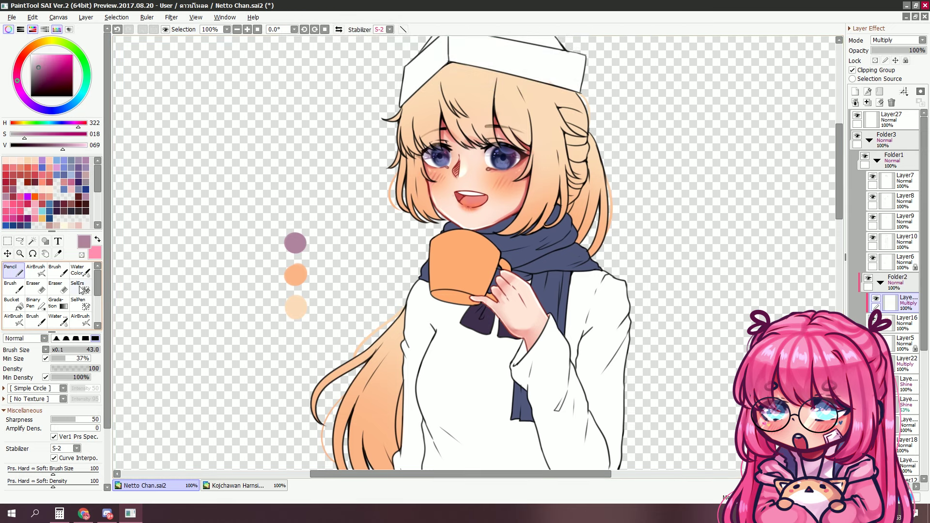
{"action": "left_click", "coordinate": [36, 270]}
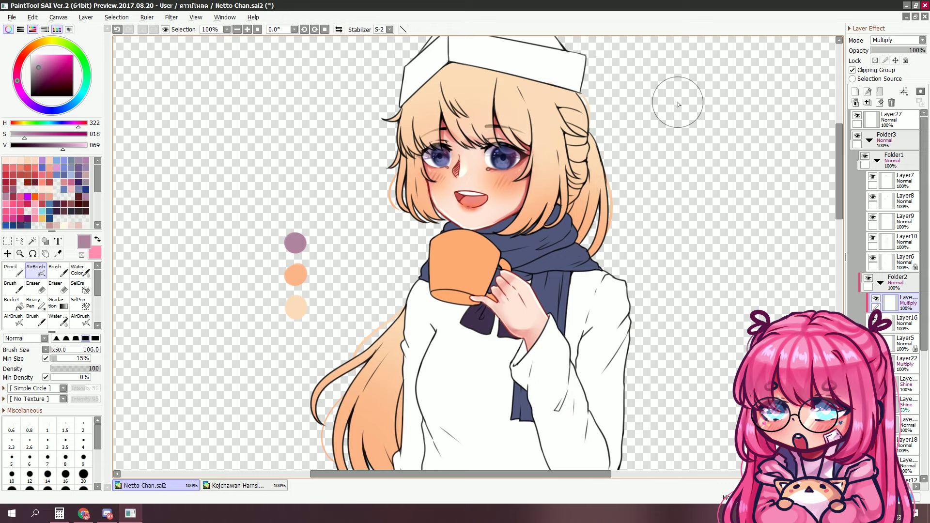
{"action": "key", "text": "F11"}
{"action": "key", "text": "super+alt+Print"}
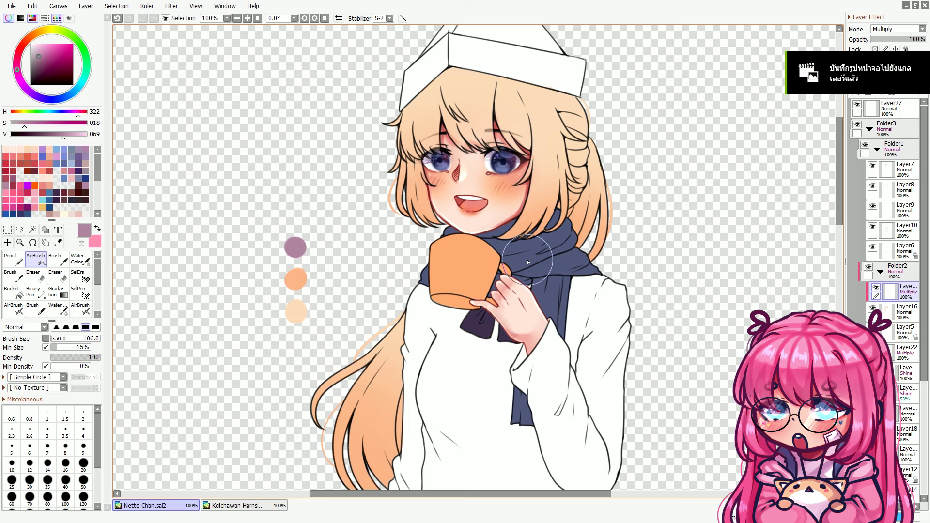
- Shade the side locks on the left of the face with size 11 AirBrush strokes following the strands
{"action": "left_click", "coordinate": [247, 18]}
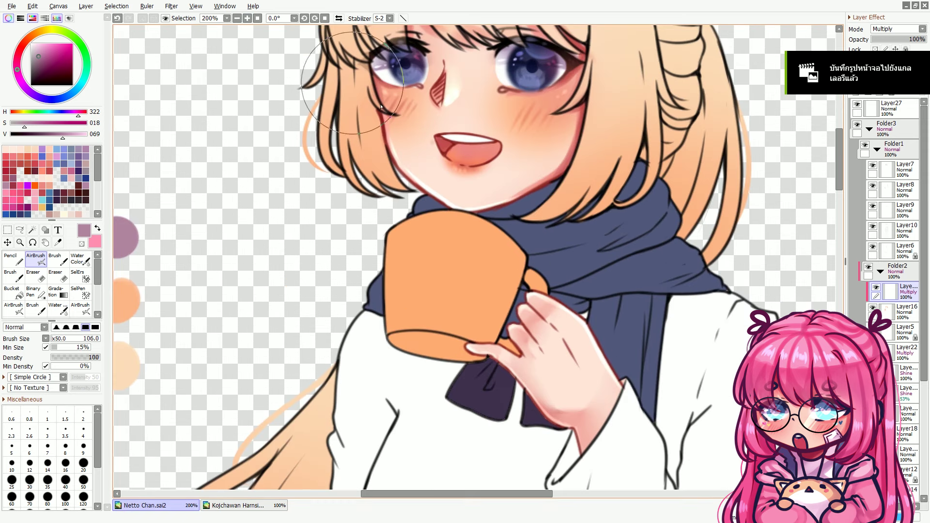
{"action": "scroll", "coordinate": [381, 106], "scroll_direction": "up", "scroll_amount": 5}
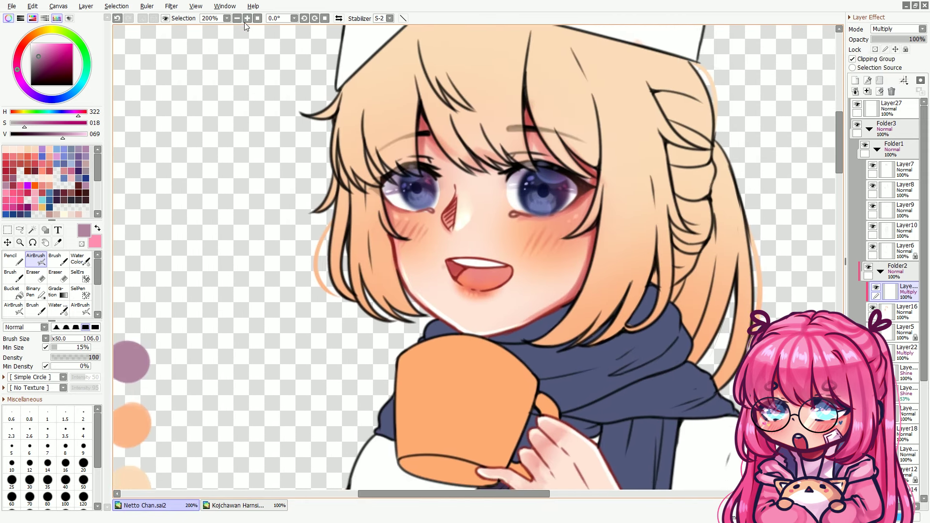
{"action": "scroll", "coordinate": [388, 143], "scroll_direction": "up", "scroll_amount": 2}
{"action": "left_click_drag", "start_coordinate": [417, 143], "coordinate": [387, 144]}
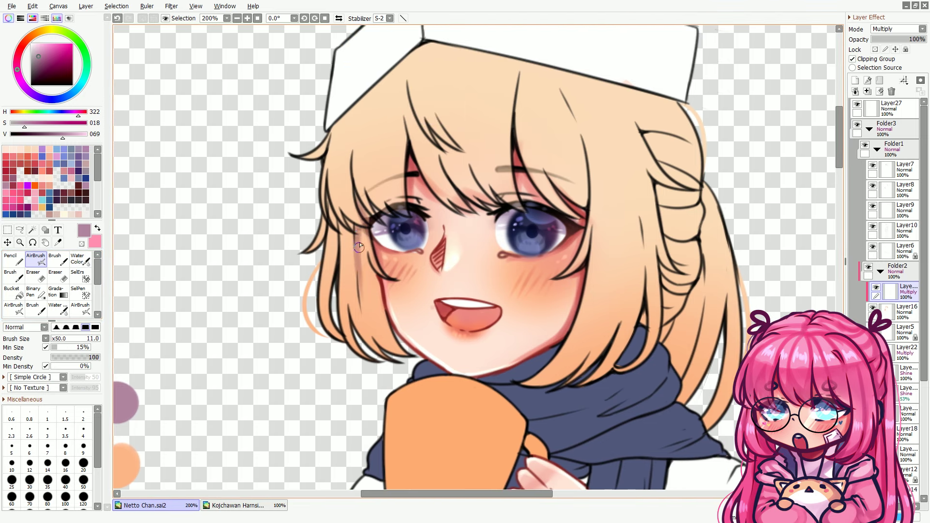
{"action": "mouse_move", "coordinate": [358, 247]}
{"action": "left_mouse_down"}
{"action": "mouse_move", "coordinate": [366, 309]}
{"action": "mouse_move", "coordinate": [390, 347]}
{"action": "left_mouse_up"}
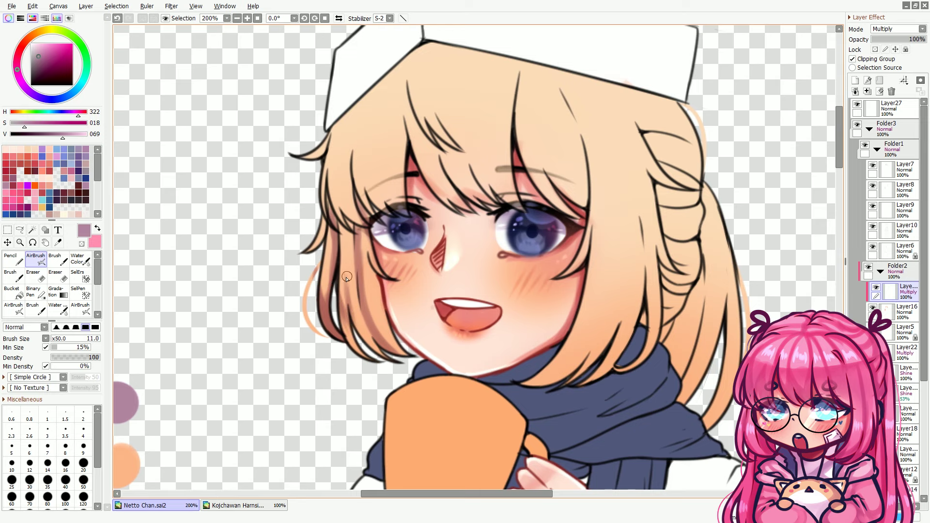
{"action": "left_click_drag", "start_coordinate": [347, 277], "coordinate": [377, 334]}
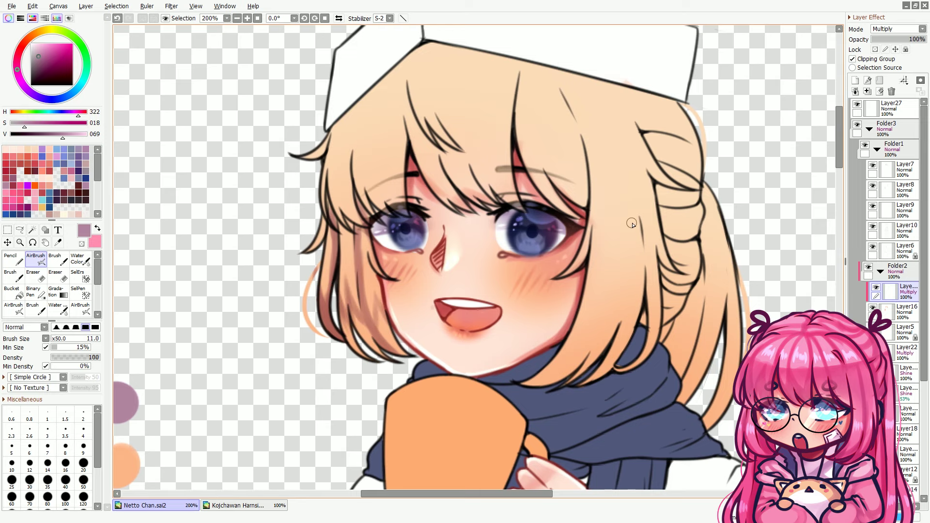
- Airbrush shadows on the braid folds and down the long front lock on the right of the face
{"action": "left_click_drag", "start_coordinate": [631, 225], "coordinate": [604, 233]}
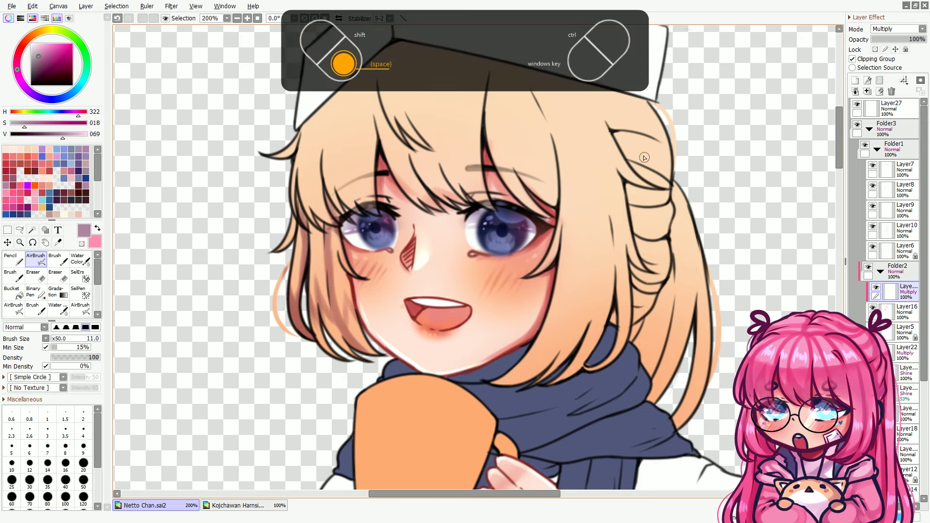
{"action": "mouse_move", "coordinate": [630, 183]}
{"action": "left_mouse_down"}
{"action": "mouse_move", "coordinate": [661, 207]}
{"action": "mouse_move", "coordinate": [627, 199]}
{"action": "mouse_move", "coordinate": [670, 199]}
{"action": "mouse_move", "coordinate": [631, 211]}
{"action": "mouse_move", "coordinate": [633, 230]}
{"action": "mouse_move", "coordinate": [670, 231]}
{"action": "mouse_move", "coordinate": [631, 217]}
{"action": "mouse_move", "coordinate": [664, 242]}
{"action": "mouse_move", "coordinate": [628, 267]}
{"action": "mouse_move", "coordinate": [603, 303]}
{"action": "mouse_move", "coordinate": [596, 208]}
{"action": "mouse_move", "coordinate": [569, 360]}
{"action": "left_mouse_up"}
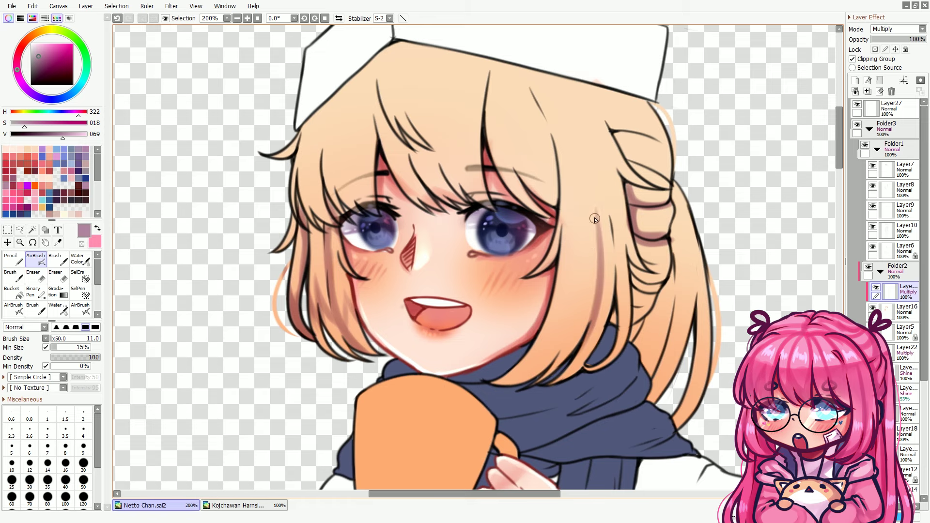
{"action": "left_click_drag", "start_coordinate": [596, 242], "coordinate": [626, 212]}
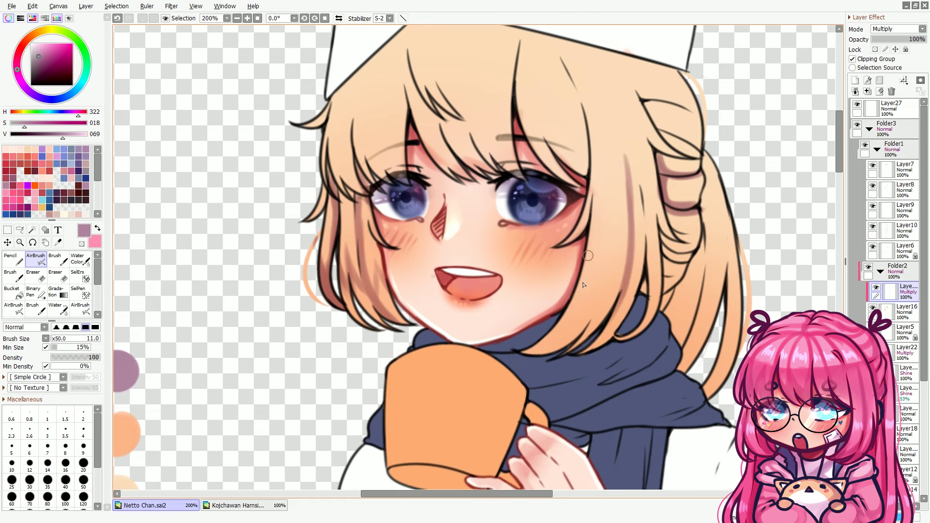
- Shade the lower part and tips of the front lock beside the right cheek, undoing and redrawing unsatisfactory strokes
{"action": "mouse_move", "coordinate": [561, 329]}
{"action": "left_mouse_down"}
{"action": "mouse_move", "coordinate": [592, 242]}
{"action": "mouse_move", "coordinate": [540, 350]}
{"action": "left_mouse_up"}
{"action": "key", "text": "ctrl+z"}
{"action": "key", "text": "ctrl+z"}
{"action": "mouse_move", "coordinate": [598, 200]}
{"action": "left_mouse_down"}
{"action": "mouse_move", "coordinate": [564, 325]}
{"action": "mouse_move", "coordinate": [528, 355]}
{"action": "left_mouse_up"}
{"action": "key", "text": "ctrl+z"}
{"action": "key", "text": "ctrl+z"}
{"action": "mouse_move", "coordinate": [600, 245]}
{"action": "left_mouse_down"}
{"action": "mouse_move", "coordinate": [536, 342]}
{"action": "mouse_move", "coordinate": [598, 276]}
{"action": "mouse_move", "coordinate": [603, 303]}
{"action": "left_mouse_up"}
{"action": "key", "text": "ctrl+z"}
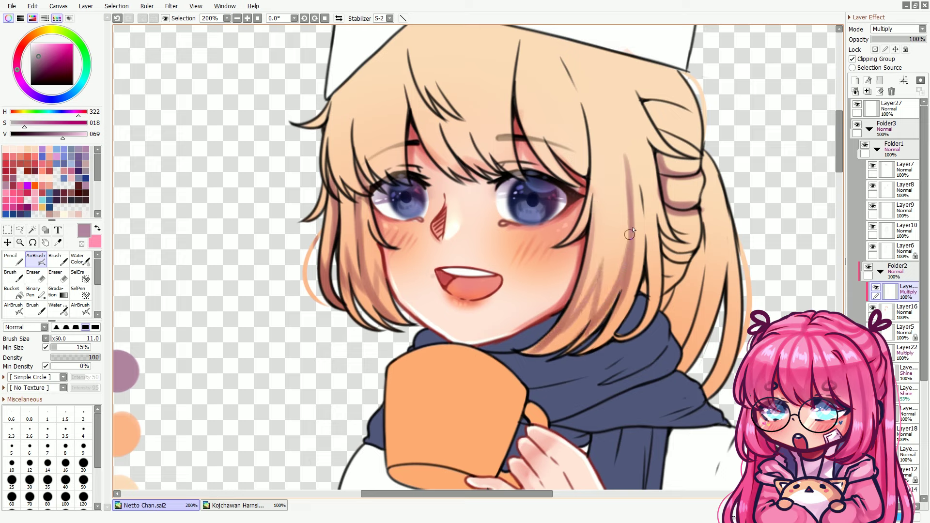
- Add shadow strokes to the strands between the right front lock and the braid
{"action": "left_click_drag", "start_coordinate": [634, 221], "coordinate": [634, 279]}
{"action": "mouse_move", "coordinate": [640, 194]}
{"action": "left_mouse_down"}
{"action": "mouse_move", "coordinate": [644, 290]}
{"action": "mouse_move", "coordinate": [657, 285]}
{"action": "left_mouse_up"}
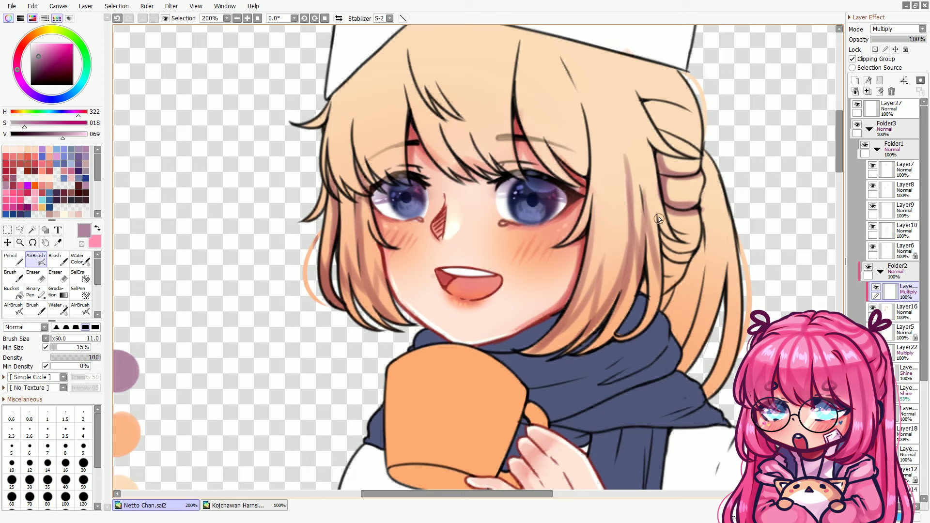
{"action": "left_click_drag", "start_coordinate": [659, 240], "coordinate": [657, 302]}
- Shade the left side of the bangs and the central parting strand below the hat, undoing and redrawing strokes
{"action": "left_click_drag", "start_coordinate": [487, 138], "coordinate": [489, 207]}
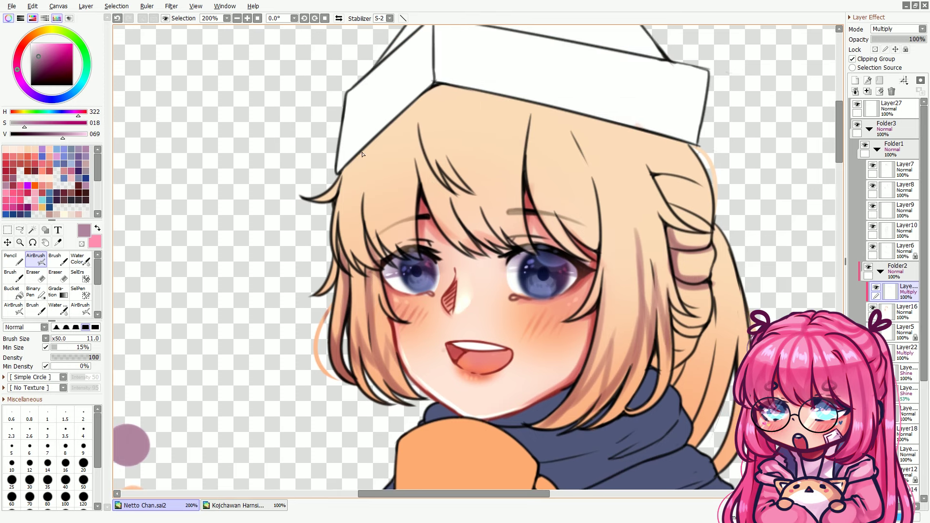
{"action": "left_click_drag", "start_coordinate": [363, 175], "coordinate": [390, 242]}
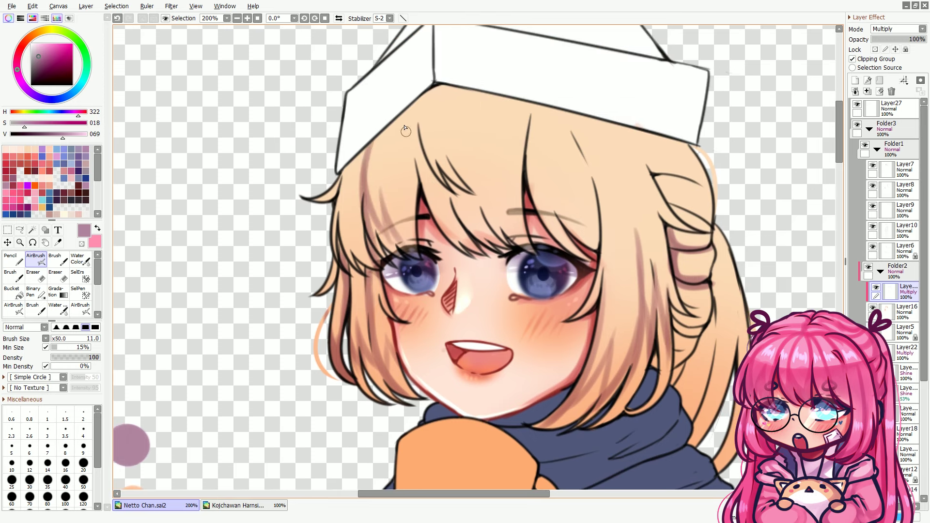
{"action": "left_click_drag", "start_coordinate": [415, 113], "coordinate": [426, 165]}
{"action": "left_click_drag", "start_coordinate": [418, 94], "coordinate": [420, 189]}
{"action": "key", "text": "ctrl+z"}
{"action": "key", "text": "ctrl+z"}
{"action": "left_click_drag", "start_coordinate": [415, 95], "coordinate": [406, 172]}
{"action": "key", "text": "ctrl+z"}
{"action": "left_click_drag", "start_coordinate": [417, 92], "coordinate": [406, 196]}
{"action": "key", "text": "ctrl+z"}
{"action": "key", "text": "ctrl+z"}
{"action": "mouse_move", "coordinate": [416, 92]}
{"action": "left_mouse_down"}
{"action": "mouse_move", "coordinate": [410, 196]}
{"action": "mouse_move", "coordinate": [414, 109]}
{"action": "mouse_move", "coordinate": [409, 193]}
{"action": "mouse_move", "coordinate": [411, 176]}
{"action": "left_mouse_up"}
{"action": "key", "text": "ctrl+z"}
{"action": "key", "text": "ctrl+z"}
{"action": "left_click_drag", "start_coordinate": [331, 261], "coordinate": [342, 200]}
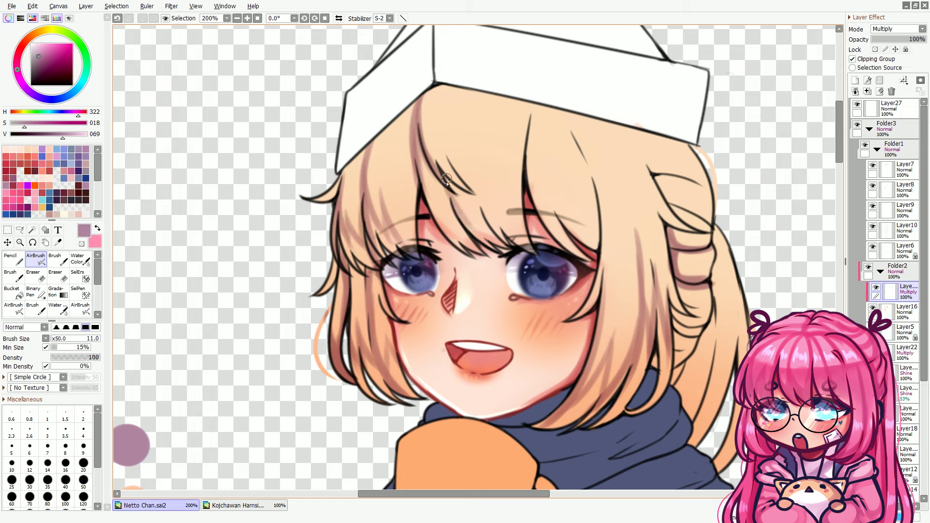
- Soften the shadows on the side locks and bangs with the Water brush, using sizes 24 to 36
{"action": "key", "text": "c"}
{"action": "left_click_drag", "start_coordinate": [383, 350], "coordinate": [369, 351], "text": "ctrl+alt"}
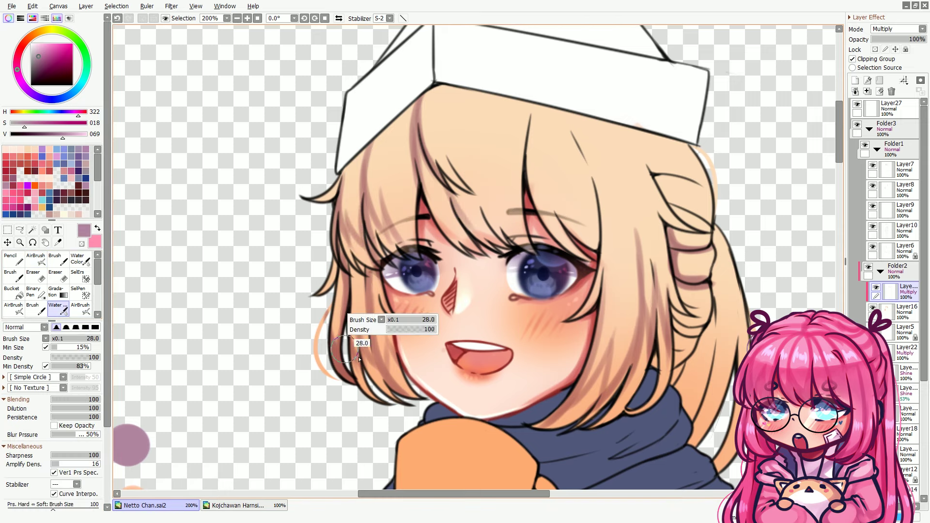
{"action": "left_click_drag", "start_coordinate": [360, 265], "coordinate": [346, 266], "text": "ctrl+alt"}
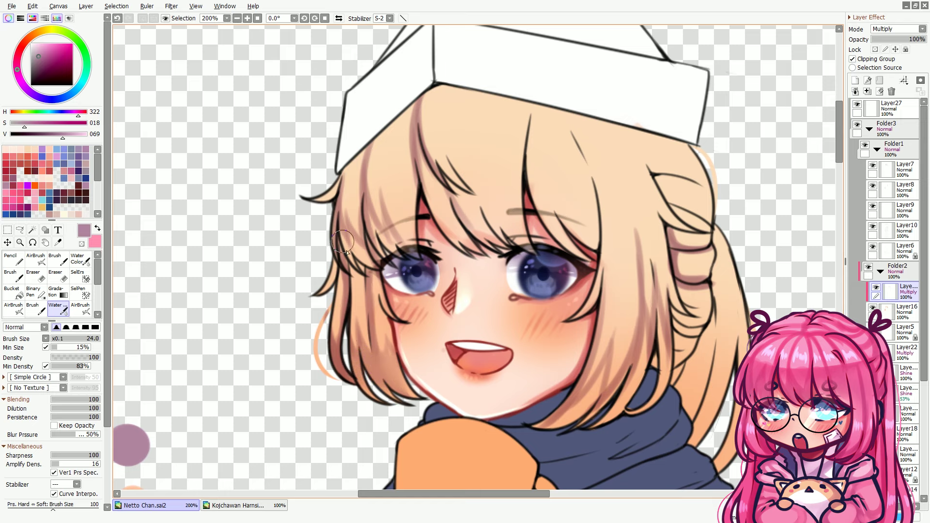
{"action": "left_click_drag", "start_coordinate": [599, 317], "coordinate": [617, 318], "text": "ctrl+alt"}
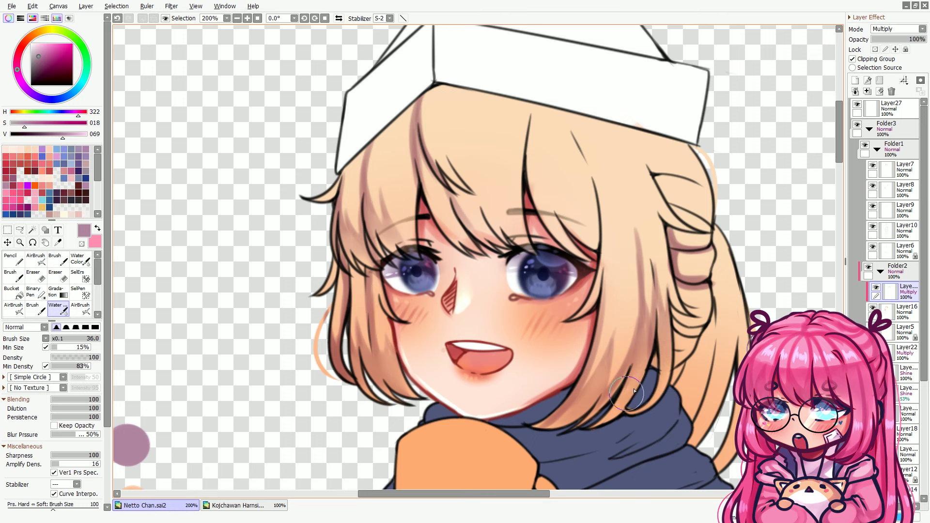
- Shade the bangs below the hat and the braid with the AirBrush at sizes 11 to 12, blending with the Water brush
{"action": "key", "text": "a"}
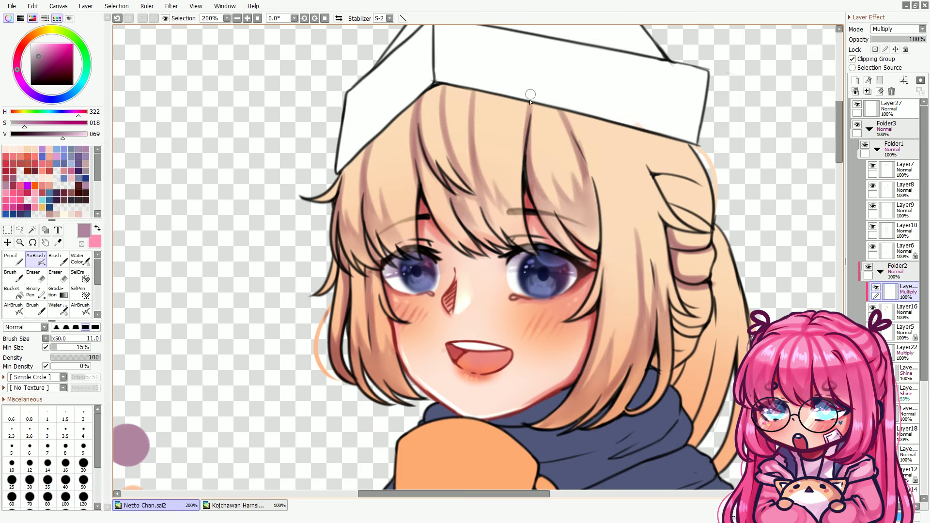
{"action": "key", "text": "w"}
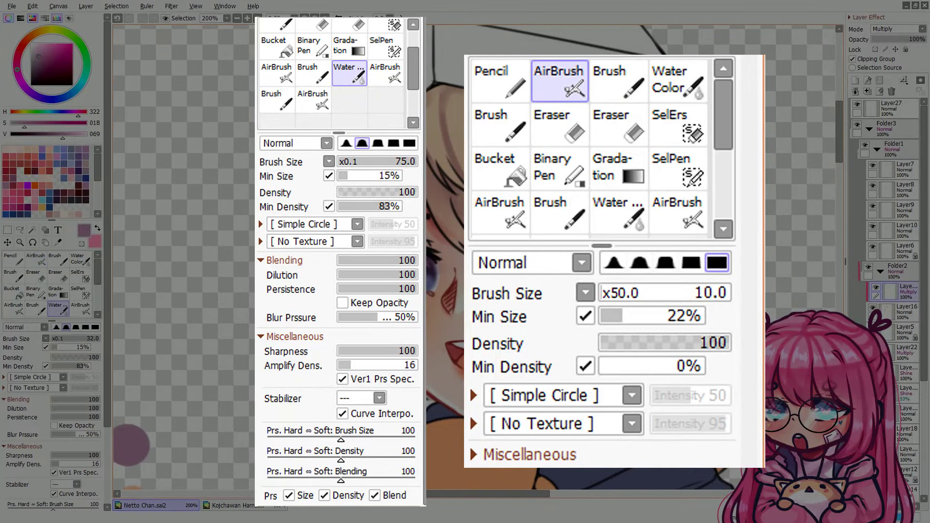
{"action": "key", "text": "a"}
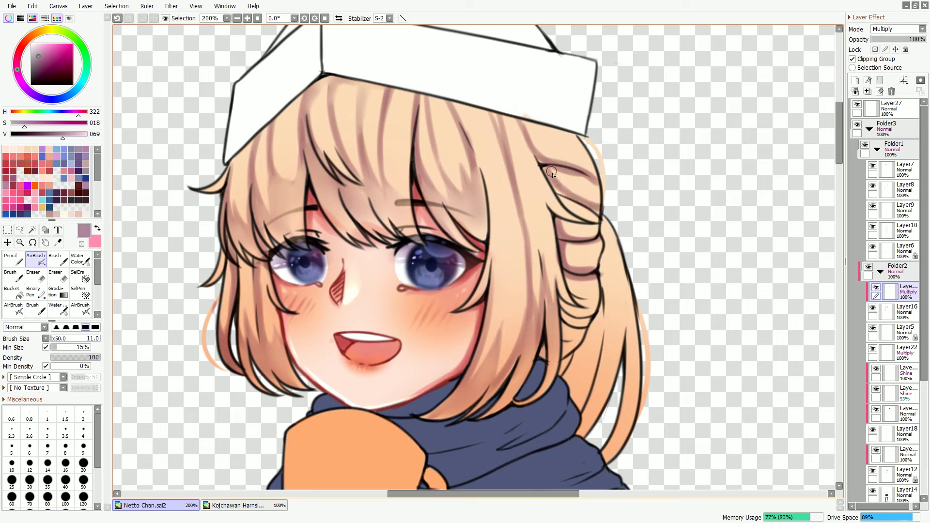
{"action": "key", "text": "bracketright"}
{"action": "key", "text": "w"}
{"action": "key", "text": "a"}
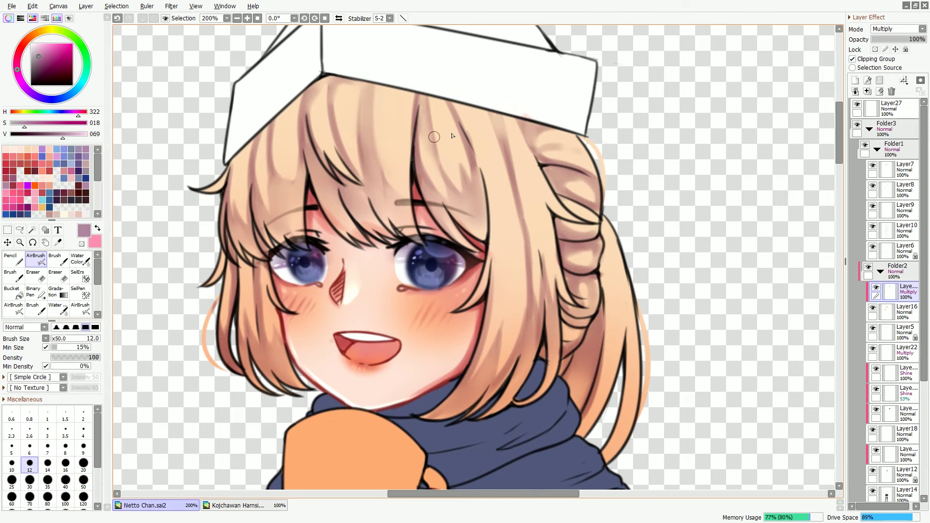
- Shade and blend the ponytail strands behind the braid, undoing an unwanted Water brush stroke on the front lock
{"action": "key", "text": "w"}
{"action": "left_click_drag", "start_coordinate": [525, 184], "coordinate": [516, 352]}
{"action": "key", "text": "ctrl+z"}
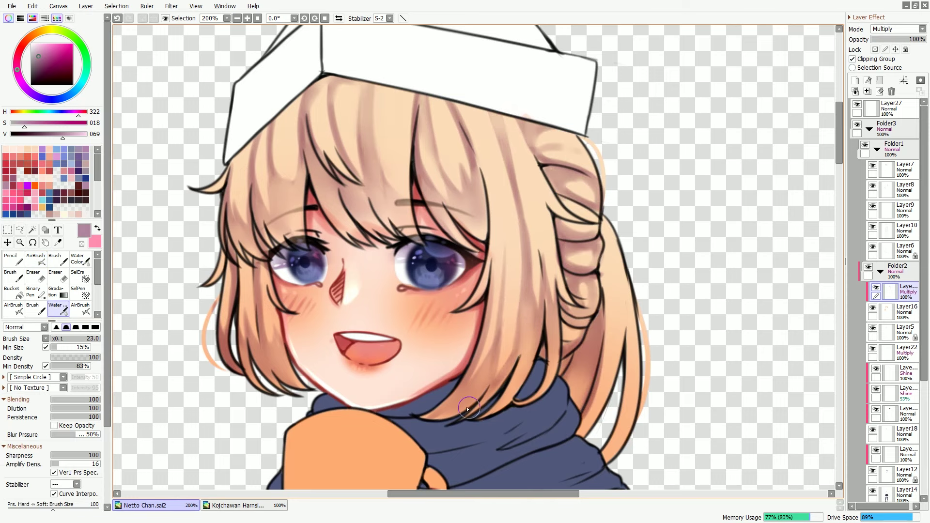
{"action": "key", "text": "a"}
{"action": "scroll", "coordinate": [635, 261], "scroll_direction": "down", "scroll_amount": 2}
{"action": "mouse_move", "coordinate": [629, 170]}
{"action": "left_mouse_down"}
{"action": "mouse_move", "coordinate": [625, 387]}
{"action": "mouse_move", "coordinate": [622, 261]}
{"action": "left_mouse_up"}
{"action": "key", "text": "w"}
- Shade the long loose hair beside the sleeve with the AirBrush at size 11 and blend the shadows with the Water brush
{"action": "key", "text": "a"}
{"action": "key", "text": "bracketleft"}
{"action": "scroll", "coordinate": [484, 262], "scroll_direction": "down", "scroll_amount": 10}
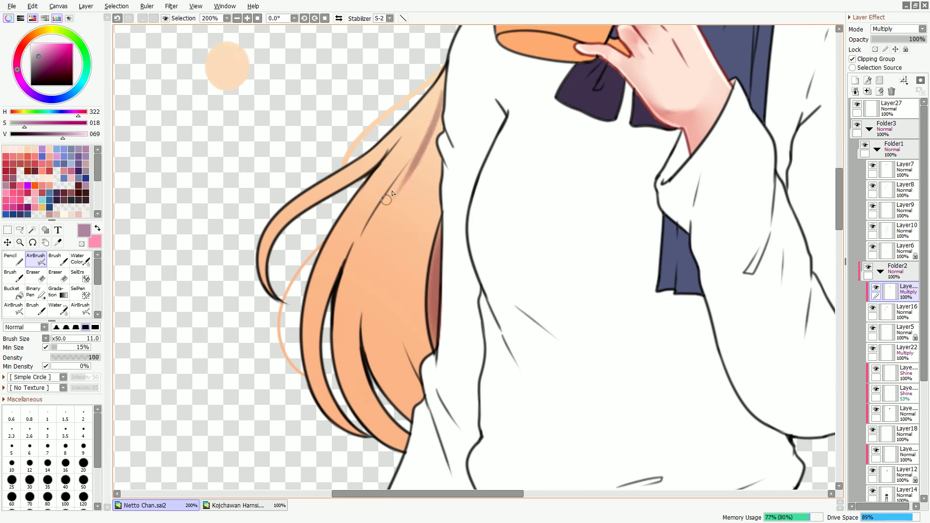
{"action": "key", "text": "ctrl+z"}
{"action": "mouse_move", "coordinate": [441, 95]}
{"action": "left_mouse_down"}
{"action": "mouse_move", "coordinate": [373, 213]}
{"action": "mouse_move", "coordinate": [349, 392]}
{"action": "left_mouse_up"}
{"action": "left_click_drag", "start_coordinate": [436, 165], "coordinate": [388, 373]}
{"action": "left_click_drag", "start_coordinate": [441, 70], "coordinate": [271, 256]}
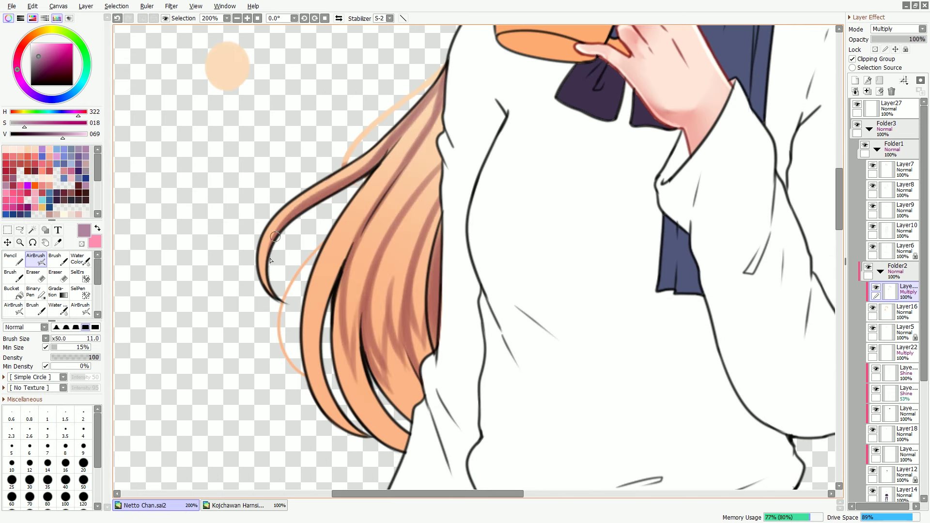
{"action": "key", "text": "w"}
{"action": "mouse_move", "coordinate": [392, 426]}
{"action": "left_mouse_down"}
{"action": "mouse_move", "coordinate": [417, 182]}
{"action": "mouse_move", "coordinate": [380, 264]}
{"action": "mouse_move", "coordinate": [425, 176]}
{"action": "left_mouse_up"}
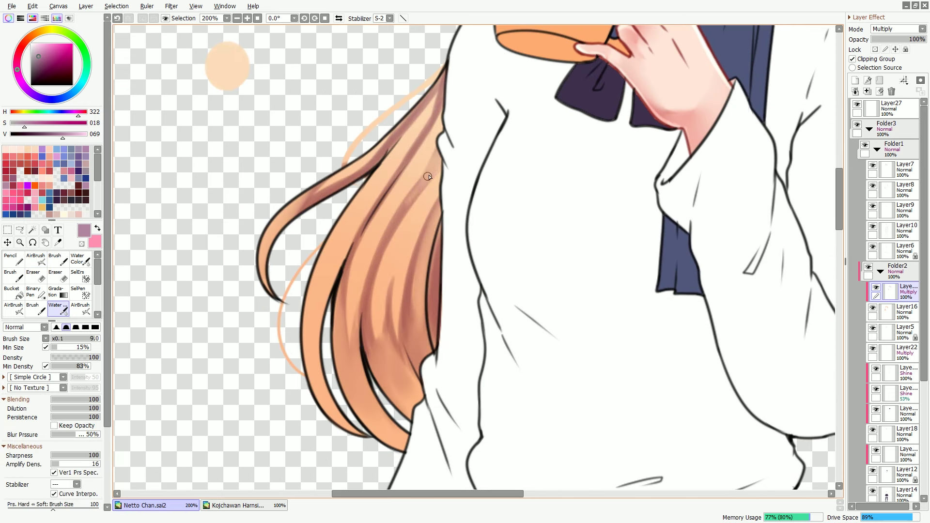
- Recolour the mauve shadows with the orange swatch colour, using a soft AirBrush at size 321 with the Multiply layer's opacity locked
{"action": "key", "text": "a"}
{"action": "key", "text": "ctrl+minus"}
{"action": "scroll", "coordinate": [402, 145], "scroll_direction": "up", "scroll_amount": 10}
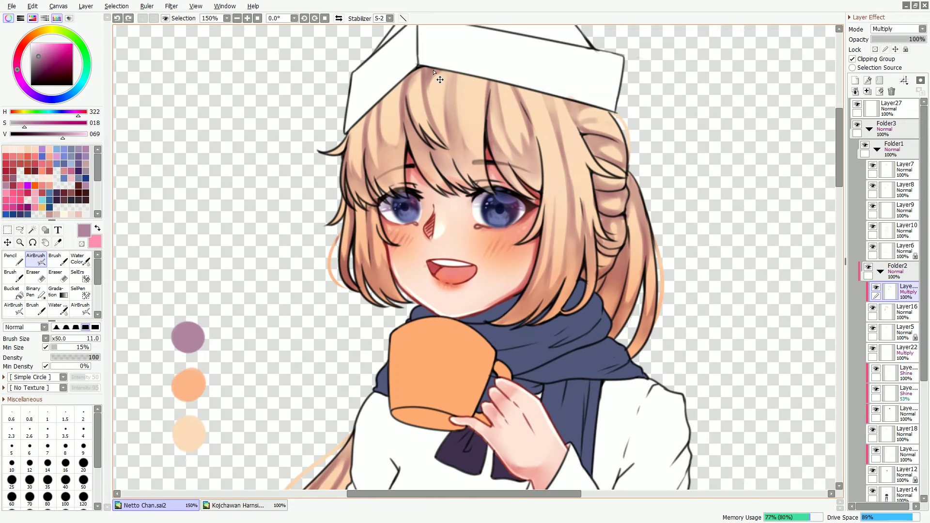
{"action": "key", "text": "a"}
{"action": "key", "text": "ctrl+minus"}
{"action": "left_click", "coordinate": [338, 293], "text": "alt"}
{"action": "key", "text": "ctrl+plus"}
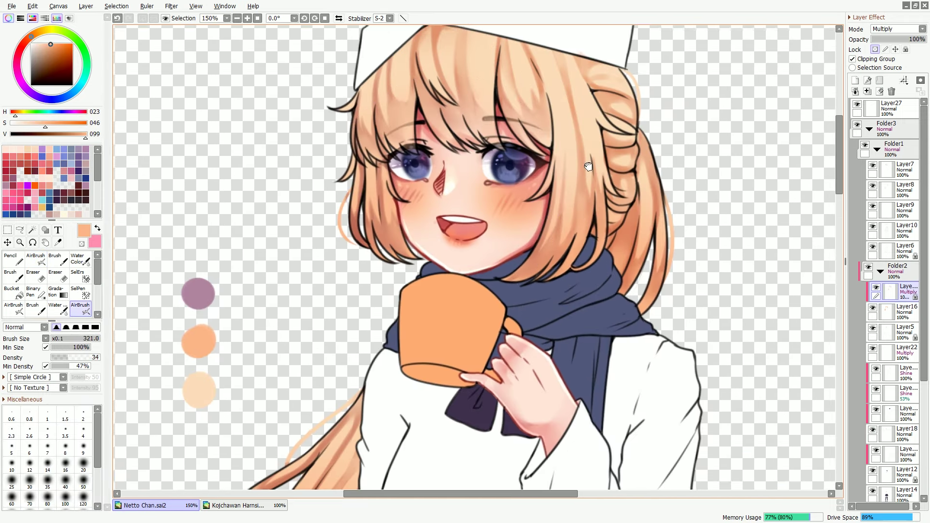
{"action": "left_click_drag", "start_coordinate": [588, 166], "coordinate": [547, 208]}
- On a new clipped Multiply layer, add reddish-brown shadows (H 5, S 38, V 69) to the left side of the bangs and the parting
{"action": "key", "text": "a"}
{"action": "left_click", "coordinate": [47, 57]}
{"action": "left_click", "coordinate": [23, 44]}
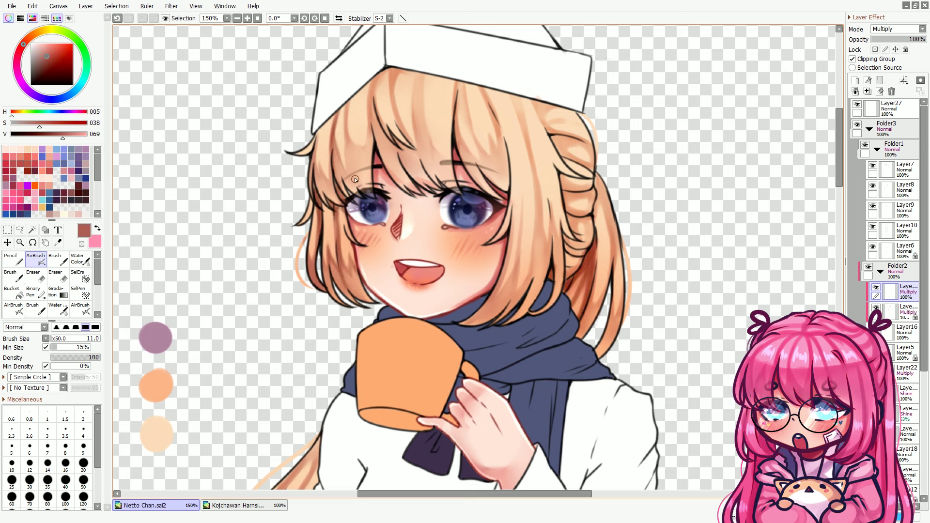
{"action": "left_click_drag", "start_coordinate": [355, 179], "coordinate": [351, 135]}
{"action": "mouse_move", "coordinate": [339, 138]}
{"action": "left_mouse_down"}
{"action": "mouse_move", "coordinate": [332, 184]}
{"action": "mouse_move", "coordinate": [315, 183]}
{"action": "left_mouse_up"}
{"action": "mouse_move", "coordinate": [392, 66]}
{"action": "left_mouse_down"}
{"action": "mouse_move", "coordinate": [392, 111]}
{"action": "mouse_move", "coordinate": [375, 135]}
{"action": "left_mouse_up"}
{"action": "left_click_drag", "start_coordinate": [392, 134], "coordinate": [402, 167]}
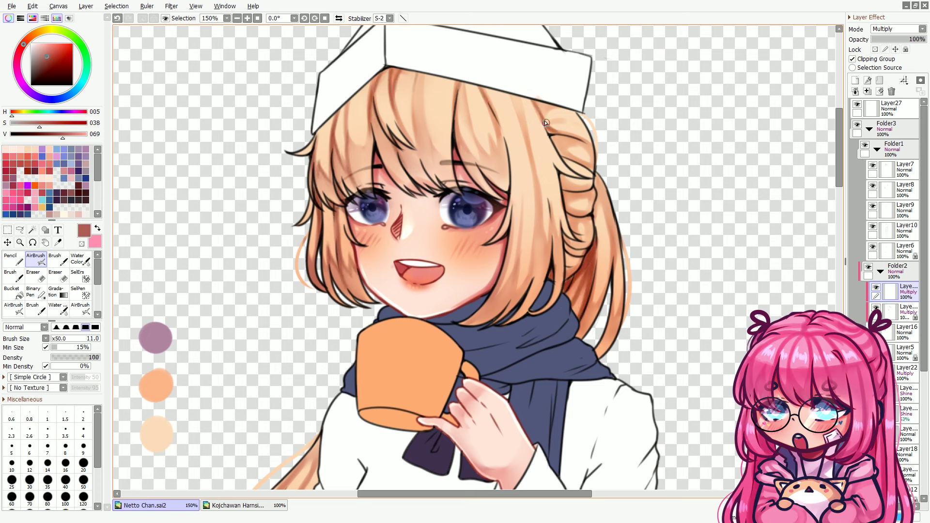
- Add reddish-brown shadow strokes along the right front lock, undoing and redrawing one stroke
{"action": "left_click_drag", "start_coordinate": [545, 123], "coordinate": [532, 281]}
{"action": "mouse_move", "coordinate": [542, 193]}
{"action": "left_mouse_down"}
{"action": "mouse_move", "coordinate": [523, 291]}
{"action": "mouse_move", "coordinate": [543, 290]}
{"action": "left_mouse_up"}
{"action": "key", "text": "ctrl+z"}
{"action": "left_click_drag", "start_coordinate": [513, 242], "coordinate": [531, 289]}
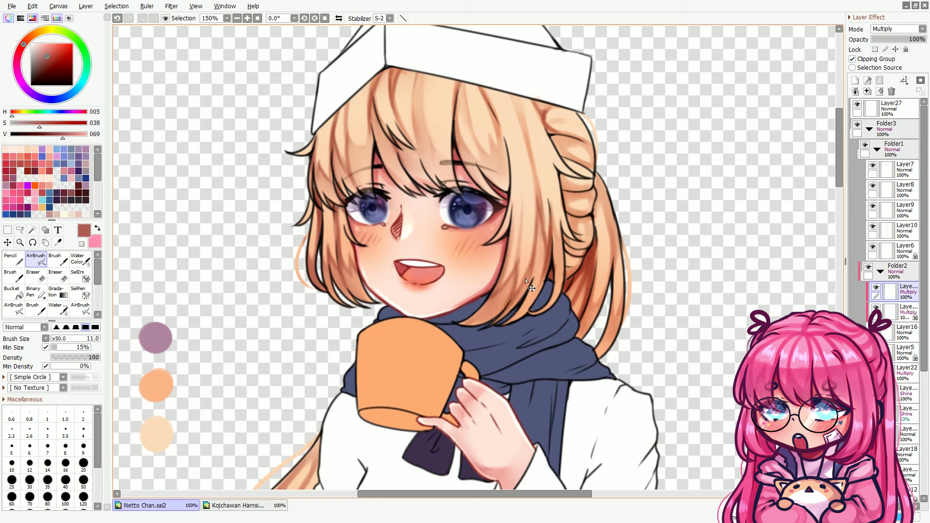
- Deepen the parting strands and the right half of the bangs below the hat with reddish-brown strokes
{"action": "left_click_drag", "start_coordinate": [419, 67], "coordinate": [425, 107]}
{"action": "left_click_drag", "start_coordinate": [373, 97], "coordinate": [376, 142]}
{"action": "left_click_drag", "start_coordinate": [383, 106], "coordinate": [412, 167]}
{"action": "left_click_drag", "start_coordinate": [465, 83], "coordinate": [455, 155]}
{"action": "left_click_drag", "start_coordinate": [489, 160], "coordinate": [479, 142]}
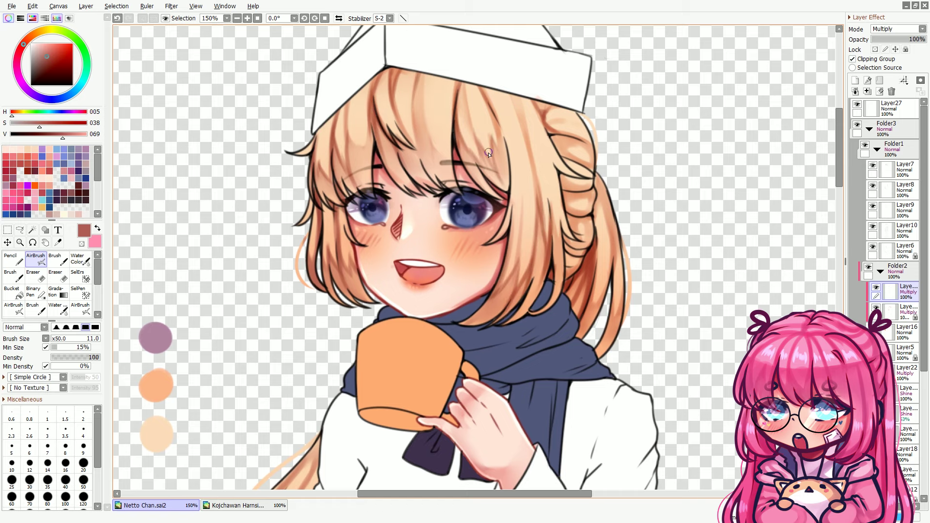
- Add reddish-brown shadows to the long loose hair beside the sleeve and blend them with the Water brush at size 28
{"action": "scroll", "coordinate": [489, 154], "scroll_direction": "down", "scroll_amount": 5}
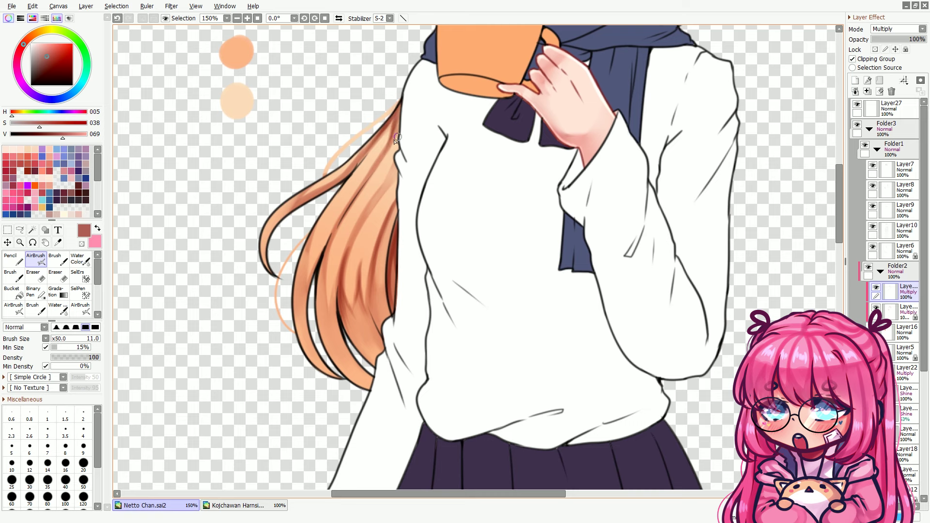
{"action": "left_click_drag", "start_coordinate": [330, 223], "coordinate": [310, 300]}
{"action": "left_click_drag", "start_coordinate": [335, 251], "coordinate": [358, 378]}
{"action": "left_click_drag", "start_coordinate": [378, 276], "coordinate": [353, 348]}
{"action": "key", "text": "c"}
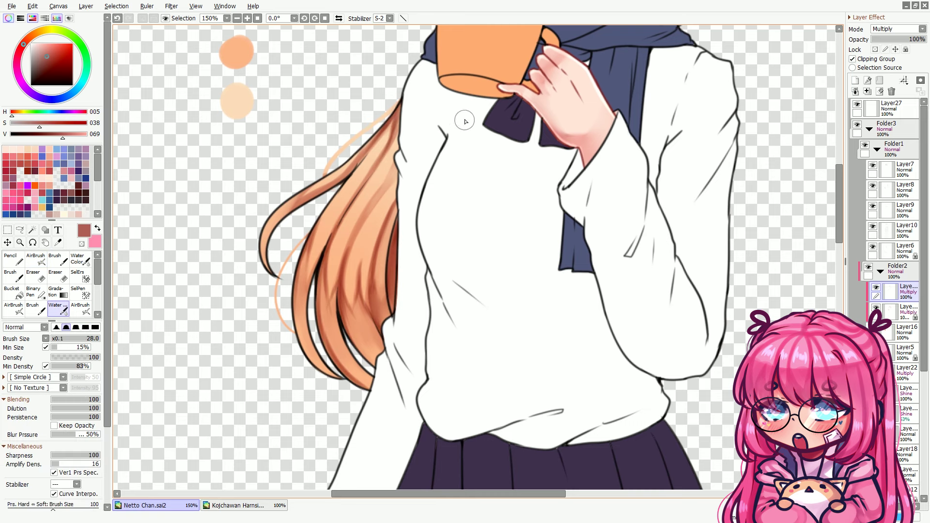
- Try to paint a dark red swatch above the mauve one with the Pencil at size 45, and undo it
{"action": "scroll", "coordinate": [465, 121], "scroll_direction": "up", "scroll_amount": 5}
{"action": "key", "text": "n"}
{"action": "key", "text": "ctrl+z"}
{"action": "scroll", "coordinate": [369, 244], "scroll_direction": "down", "scroll_amount": 3}
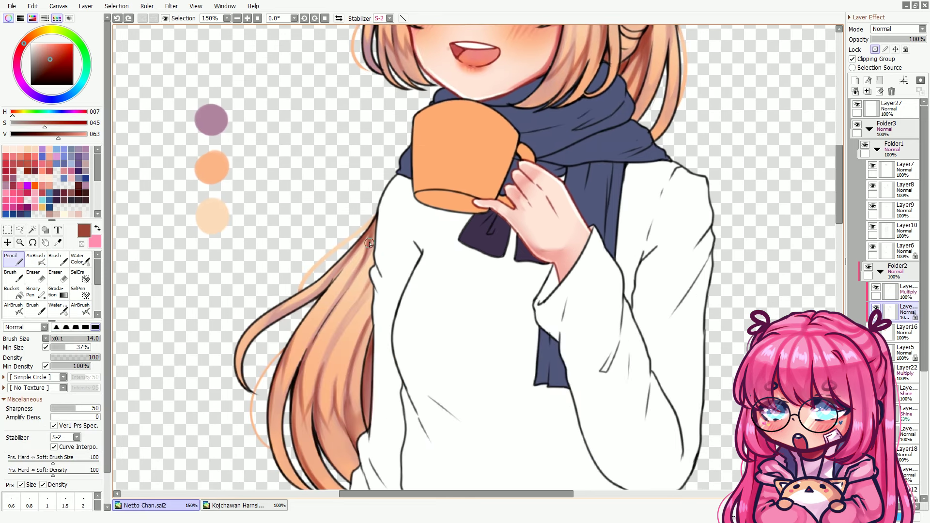
{"action": "scroll", "coordinate": [370, 243], "scroll_direction": "up", "scroll_amount": 3}
{"action": "left_click", "coordinate": [169, 272]}
{"action": "left_click", "coordinate": [902, 292]}
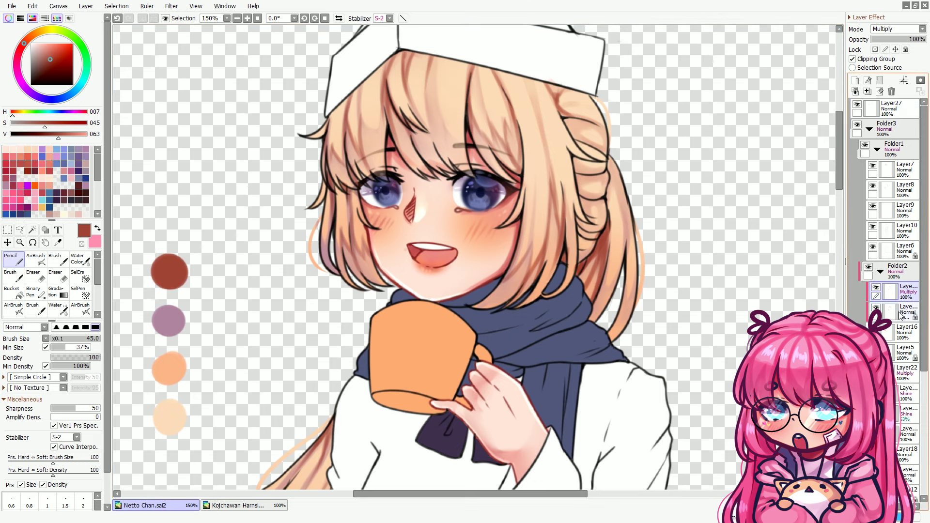
{"action": "left_click", "coordinate": [899, 315]}
{"action": "left_click", "coordinate": [903, 297]}
{"action": "key", "text": "ctrl+z"}
{"action": "key", "text": "ctrl+z"}
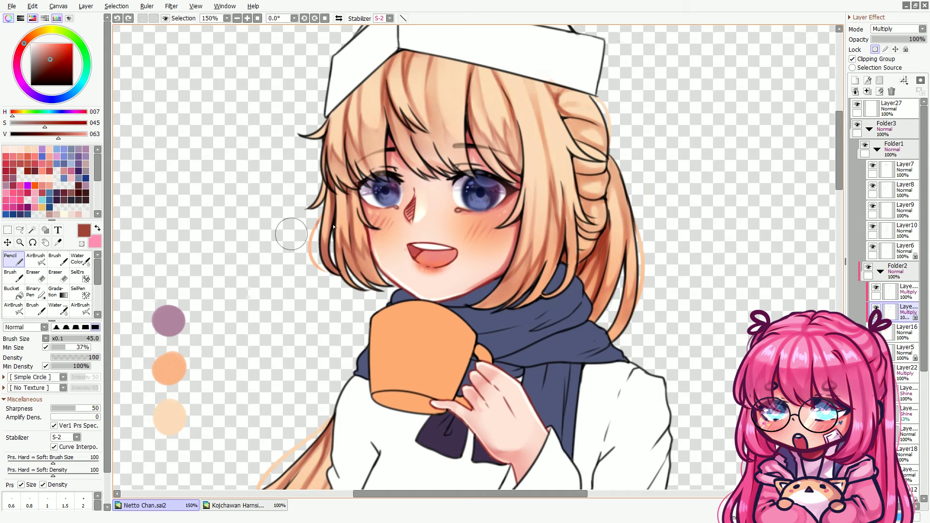
- Paint a dark red swatch (H 7, S 45, V 63) above the mauve one on Layer27 and check the shading layer's visibility
{"action": "left_click", "coordinate": [891, 107]}
{"action": "left_click_drag", "start_coordinate": [170, 261], "coordinate": [173, 270]}
{"action": "key", "text": "ctrl+z"}
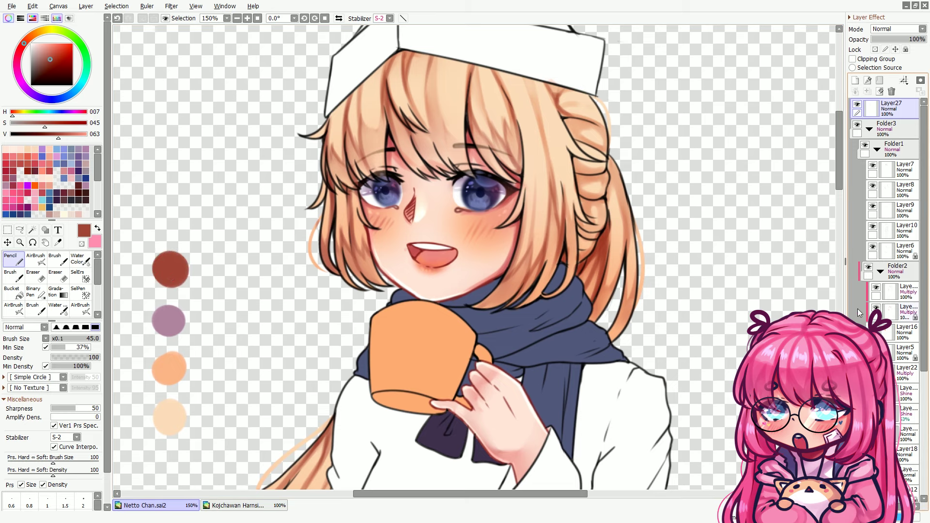
{"action": "left_click", "coordinate": [876, 309]}
{"action": "left_click", "coordinate": [876, 308]}
- Darken the ponytail strands behind the braid with dark red on the top Multiply layer, using the AirBrush at sizes 11 to 16
{"action": "left_click", "coordinate": [901, 292]}
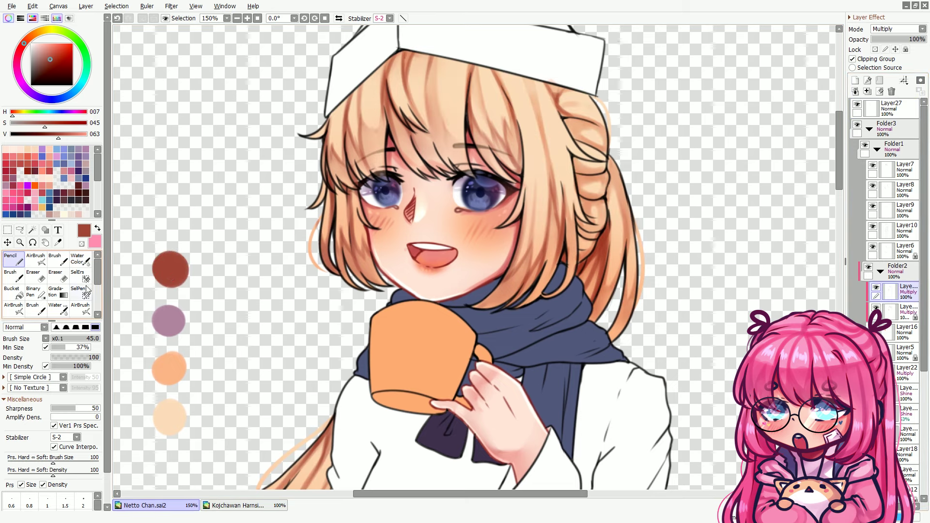
{"action": "key", "text": "v"}
{"action": "key", "text": "bracketright"}
{"action": "key", "text": "bracketright"}
{"action": "key", "text": "bracketright"}
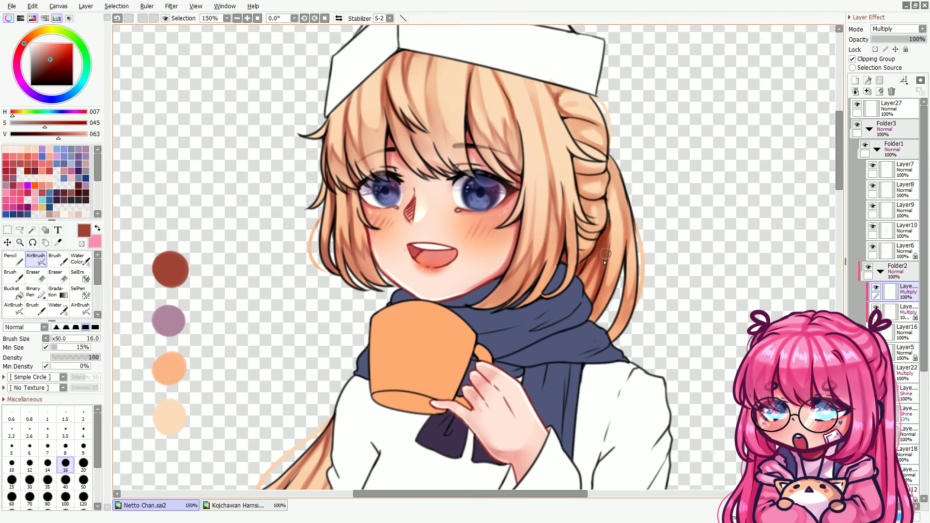
{"action": "key", "text": "bracketleft"}
{"action": "key", "text": "bracketleft"}
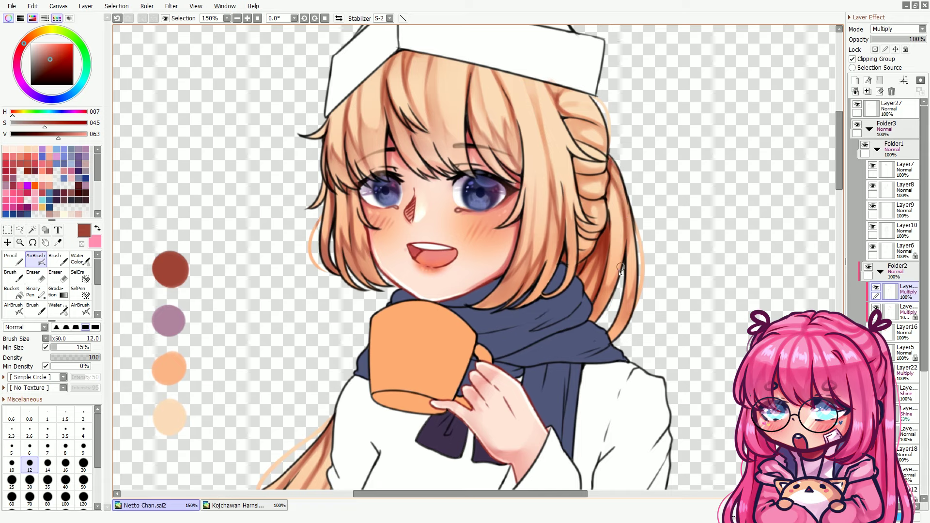
{"action": "key", "text": "bracketleft"}
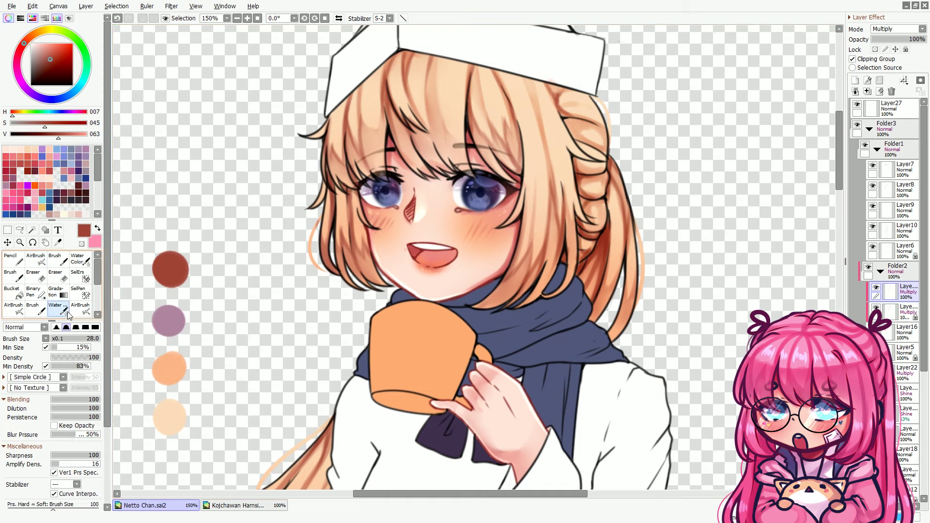
- Deepen the shadows between the braid's strands with the AirBrush and blend them with the Water brush, reducing its size to 12
{"action": "key", "text": "c"}
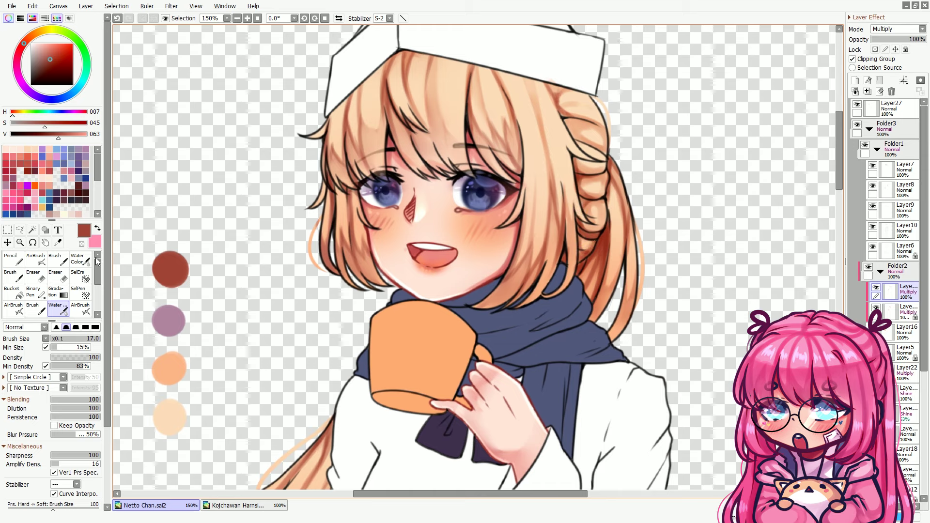
{"action": "key", "text": "v"}
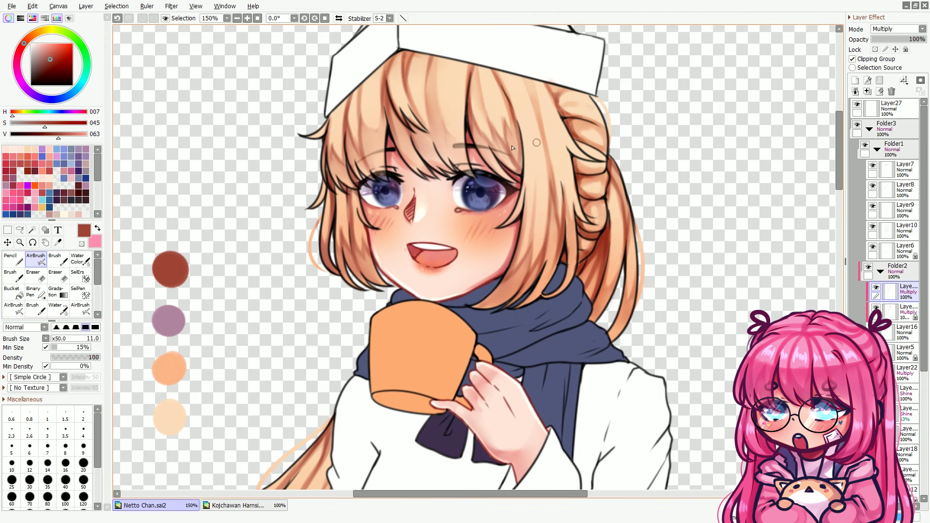
{"action": "key", "text": "c"}
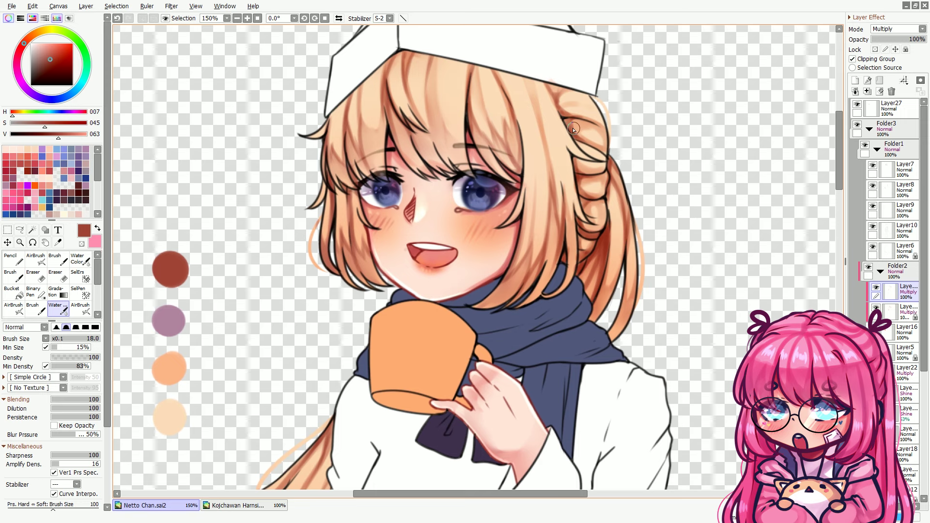
{"action": "key", "text": "bracketleft"}
{"action": "key", "text": "bracketleft"}
{"action": "key", "text": "bracketleft"}
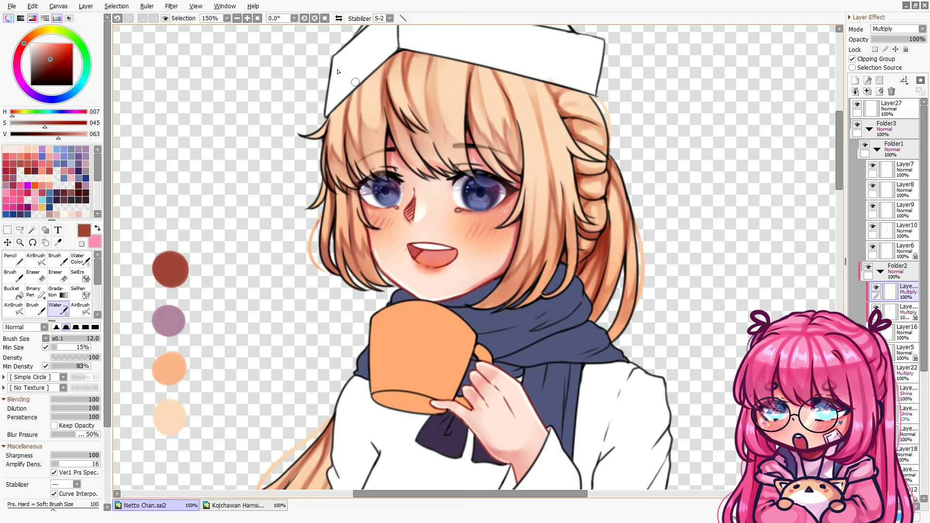
- Add a new clipped Normal layer above the shadows and choose the Water Color brush with light blue (H 212, S 39, V 89)
{"action": "key", "text": "Home"}
{"action": "left_click_drag", "start_coordinate": [490, 180], "coordinate": [507, 112]}
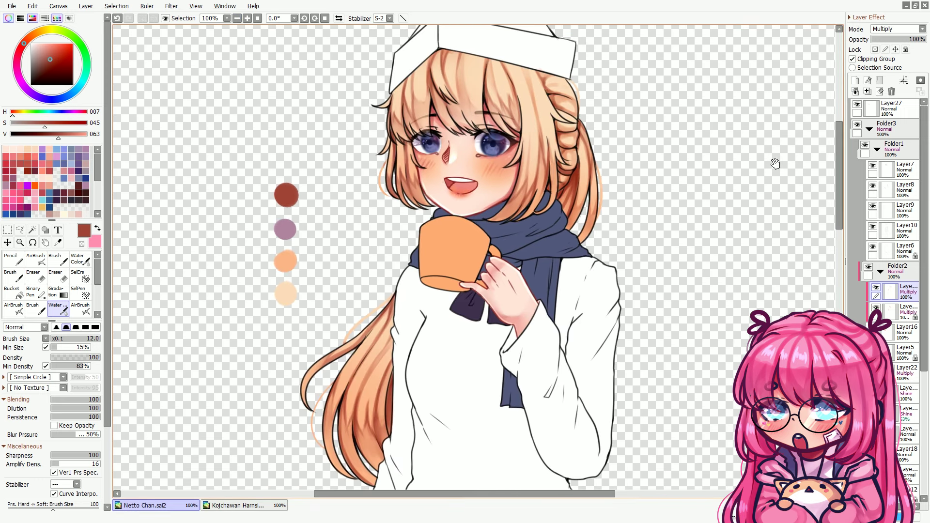
{"action": "left_click", "coordinate": [855, 80]}
{"action": "left_click", "coordinate": [80, 259]}
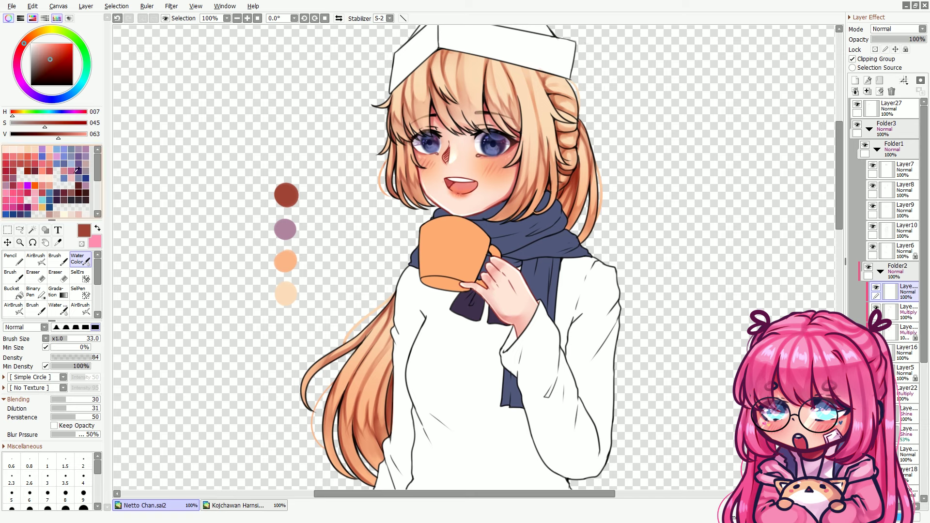
{"action": "left_click", "coordinate": [63, 148]}
{"action": "key", "text": "ctrl+plus"}
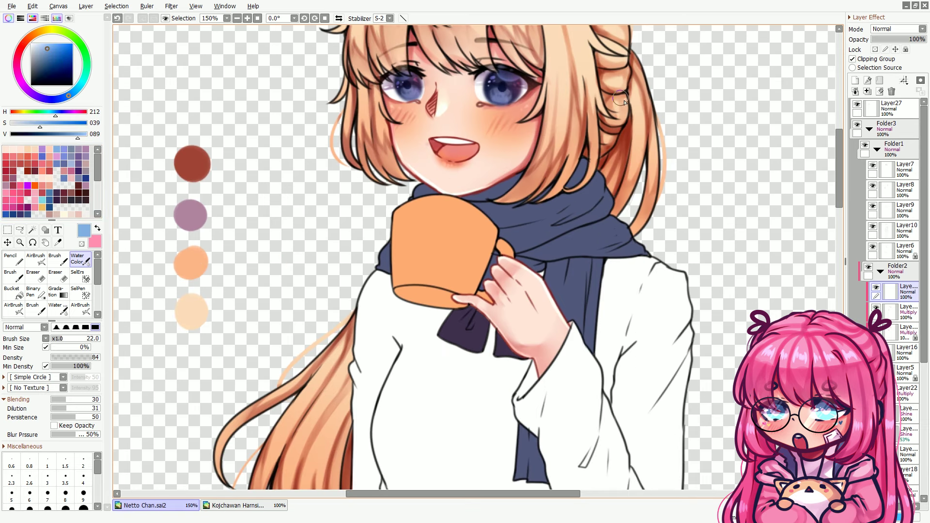
- Tint the dark hair behind the braid light blue at brush size 15, undoing the first stroke
{"action": "left_click_drag", "start_coordinate": [626, 160], "coordinate": [625, 140]}
{"action": "key", "text": "ctrl+z"}
{"action": "key", "text": "bracketleft"}
{"action": "key", "text": "bracketleft"}
{"action": "key", "text": "bracketleft"}
{"action": "key", "text": "bracketleft"}
{"action": "left_click_drag", "start_coordinate": [630, 119], "coordinate": [629, 139]}
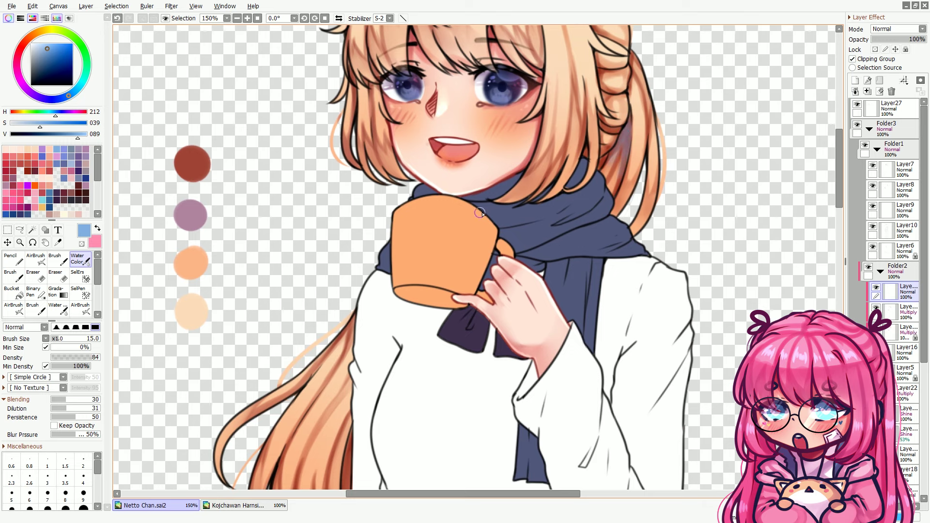
- Tint the dark inner edge of the long loose hair beside the sleeve light blue with the Water Color brush
{"action": "left_click_drag", "start_coordinate": [407, 312], "coordinate": [415, 139]}
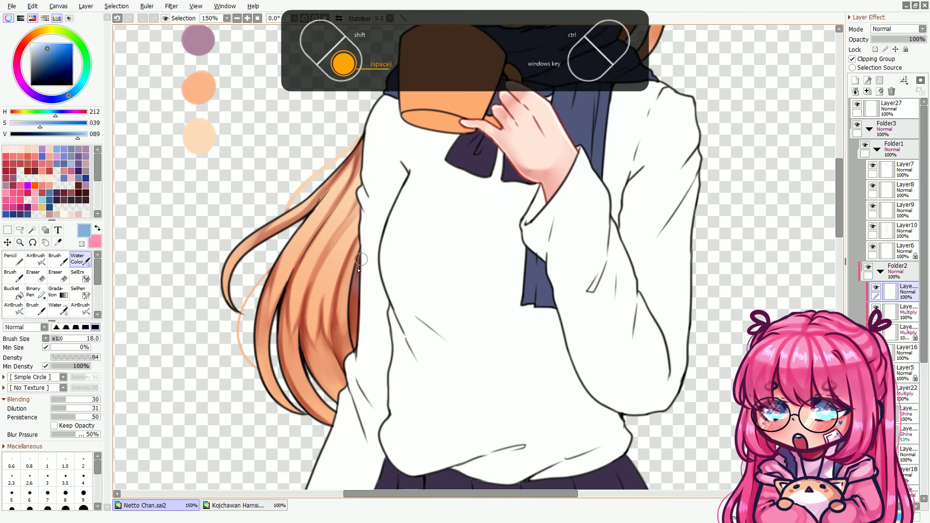
{"action": "mouse_move", "coordinate": [355, 279]}
{"action": "left_mouse_down"}
{"action": "mouse_move", "coordinate": [364, 284]}
{"action": "mouse_move", "coordinate": [368, 260]}
{"action": "left_mouse_up"}
{"action": "scroll", "coordinate": [409, 299], "scroll_direction": "up", "scroll_amount": 5}
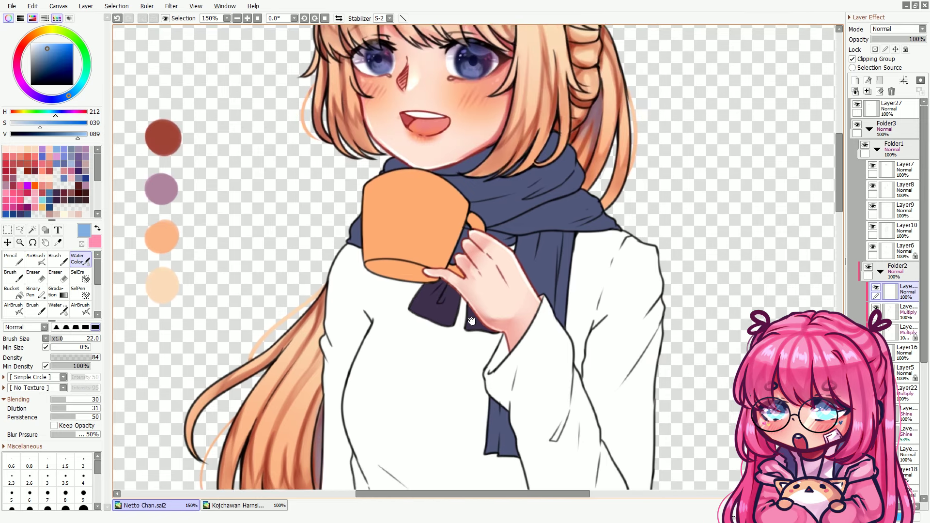
{"action": "scroll", "coordinate": [388, 242], "scroll_direction": "down", "scroll_amount": 4}
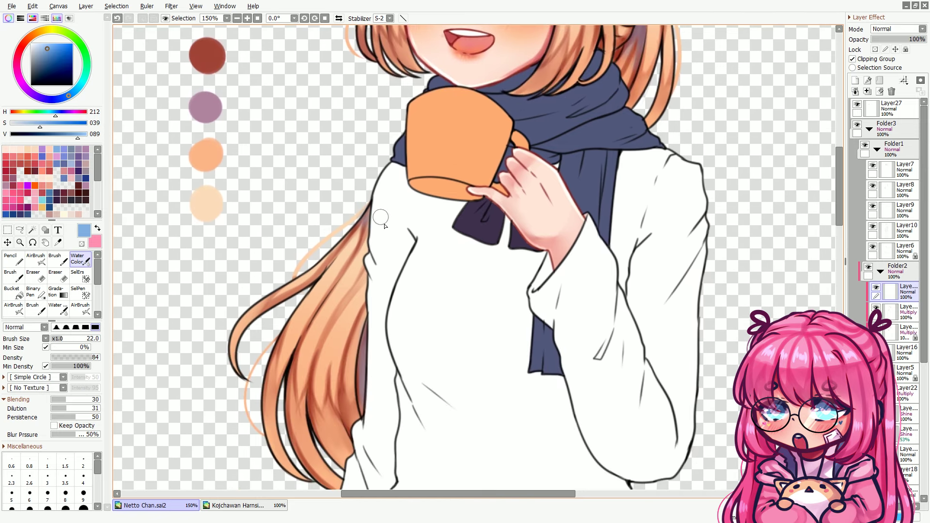
- Tint the dark hair beneath the braid light blue and set the tint layer's opacity to 67%
{"action": "scroll", "coordinate": [368, 233], "scroll_direction": "down", "scroll_amount": 3}
{"action": "scroll", "coordinate": [453, 155], "scroll_direction": "up", "scroll_amount": 10}
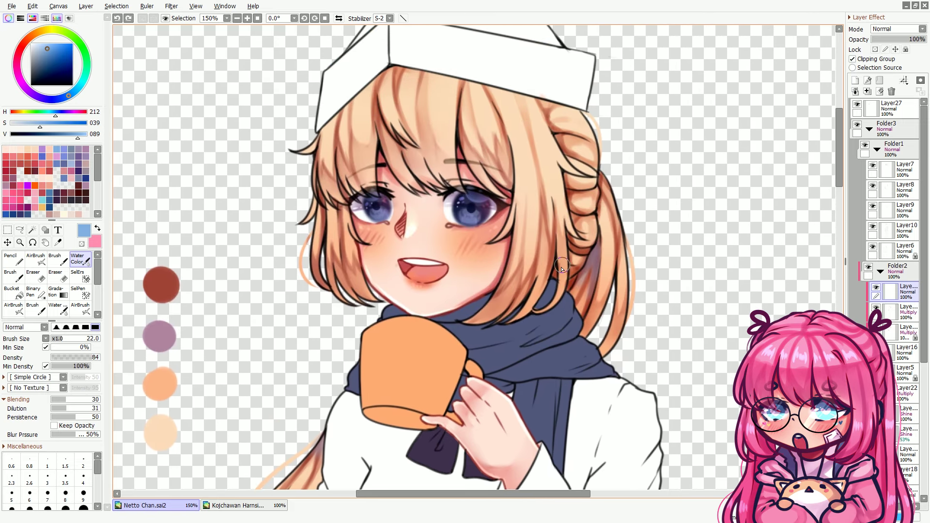
{"action": "left_click_drag", "start_coordinate": [562, 269], "coordinate": [568, 285]}
{"action": "left_click", "coordinate": [910, 41]}
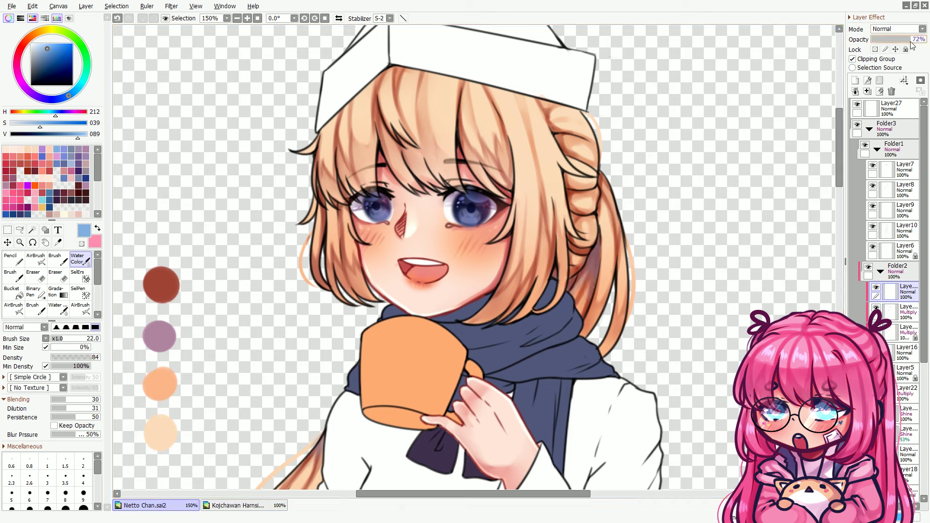
{"action": "left_click_drag", "start_coordinate": [910, 45], "coordinate": [909, 45]}
- Add a new Shine layer above the tint layer and sample the hair's pale peach for the AirBrush at size 10
{"action": "key", "text": "v"}
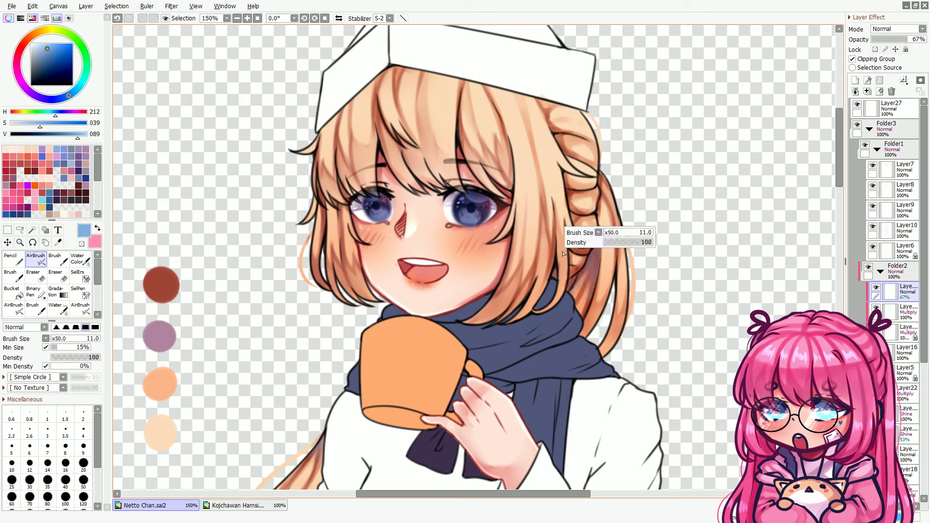
{"action": "key", "text": "bracketright"}
{"action": "key", "text": "bracketright"}
{"action": "key", "text": "bracketright"}
{"action": "key", "text": "bracketright"}
{"action": "key", "text": "bracketright"}
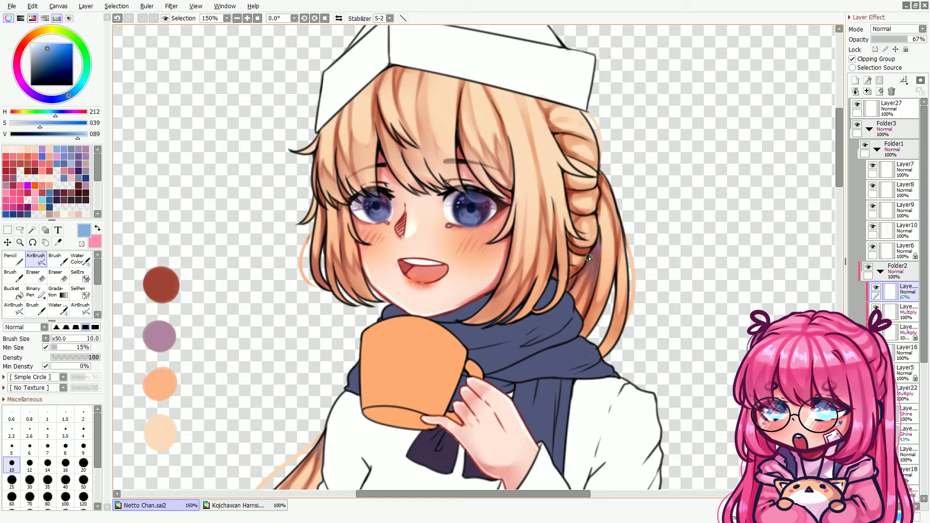
{"action": "left_click", "coordinate": [855, 80]}
{"action": "left_click", "coordinate": [896, 29]}
{"action": "left_click", "coordinate": [889, 100]}
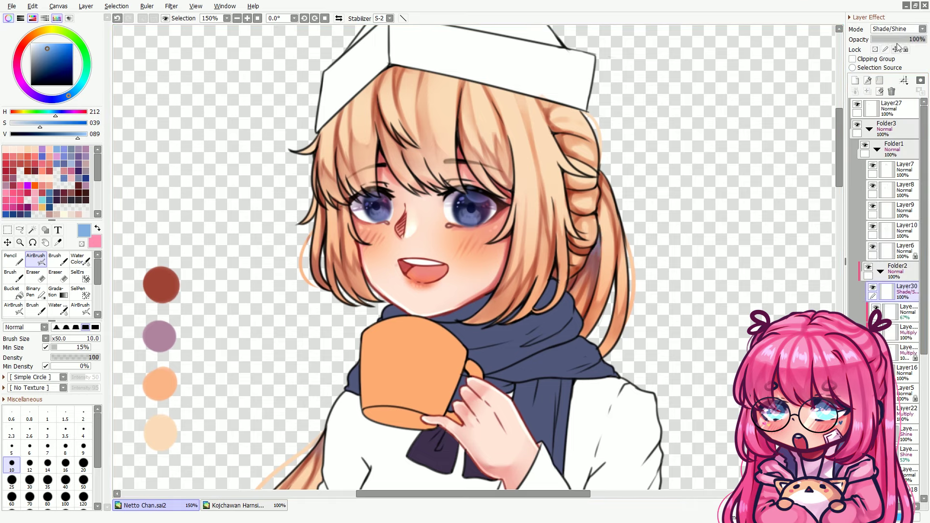
{"action": "left_click", "coordinate": [898, 29]}
{"action": "left_click", "coordinate": [880, 91]}
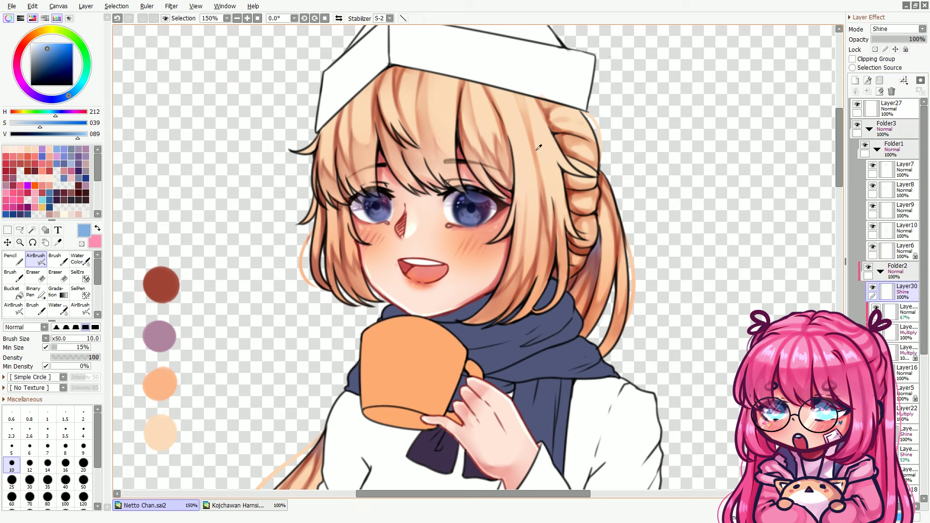
{"action": "left_click", "coordinate": [524, 155], "text": "alt"}
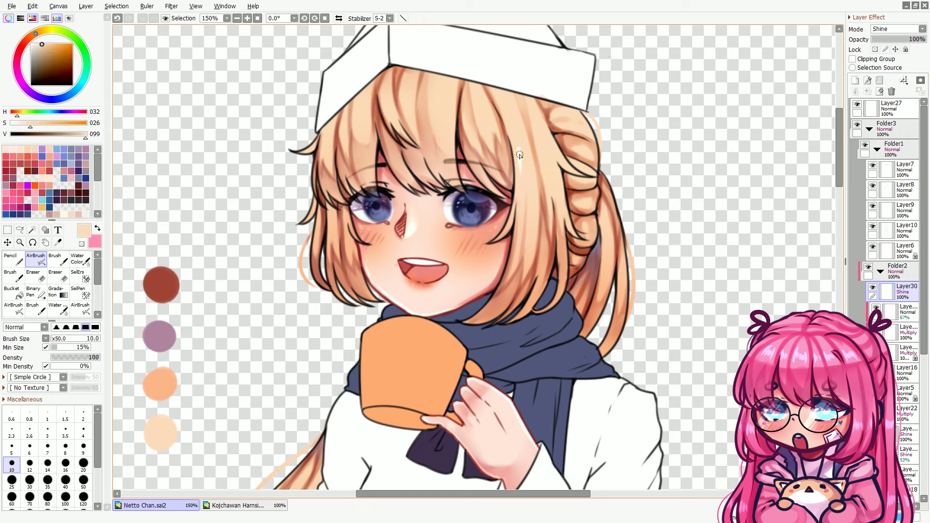
- Paint shine streaks on the hair in front of the braid, setting the AirBrush to density 92 and minimum size 44%
{"action": "left_click_drag", "start_coordinate": [512, 140], "coordinate": [517, 173]}
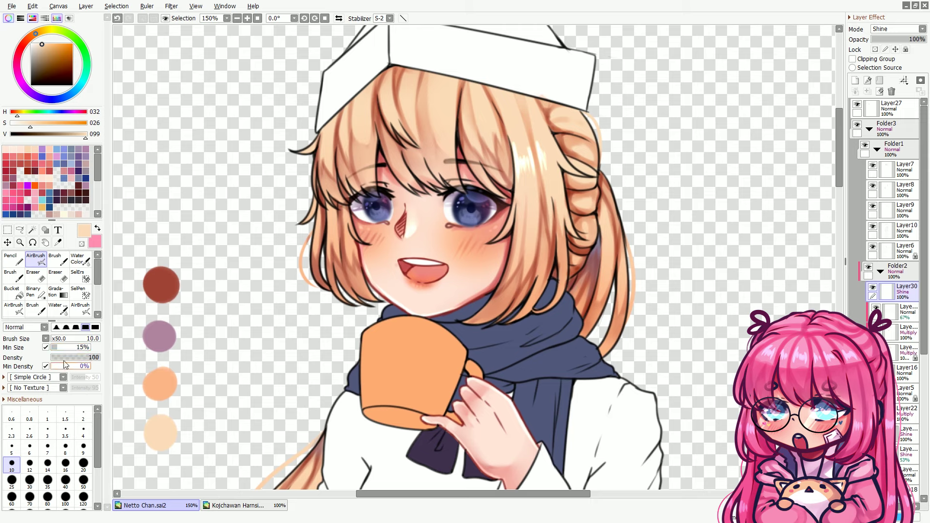
{"action": "left_click", "coordinate": [97, 360]}
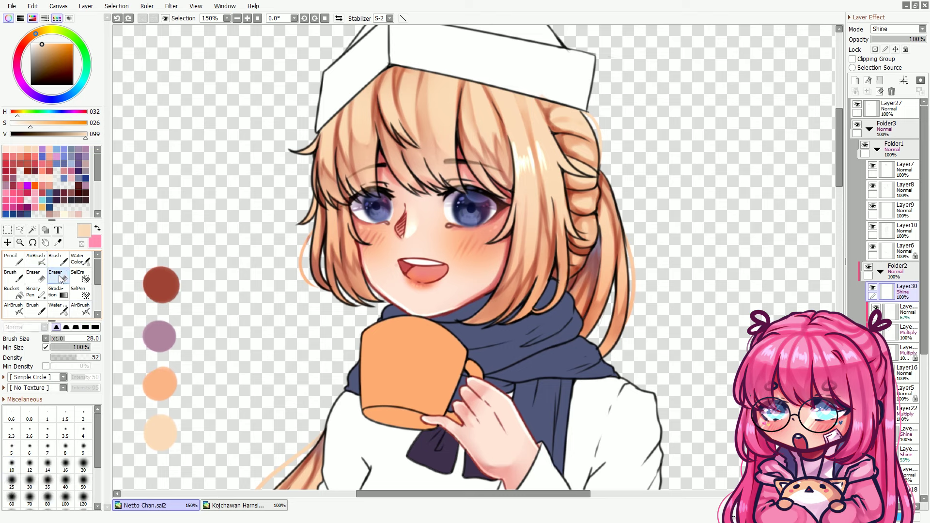
{"action": "left_click", "coordinate": [76, 327]}
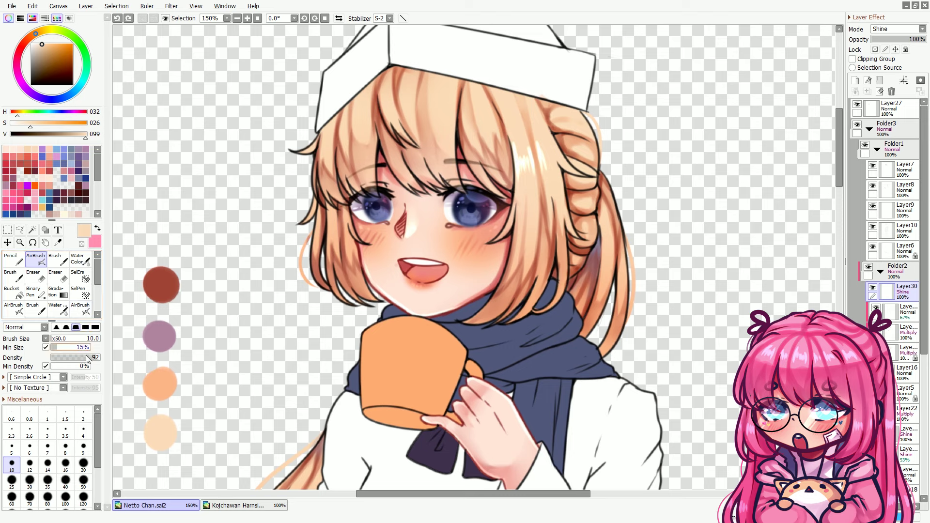
{"action": "mouse_move", "coordinate": [83, 366]}
{"action": "left_mouse_down"}
{"action": "mouse_move", "coordinate": [93, 367]}
{"action": "mouse_move", "coordinate": [48, 367]}
{"action": "mouse_move", "coordinate": [69, 347]}
{"action": "left_mouse_up"}
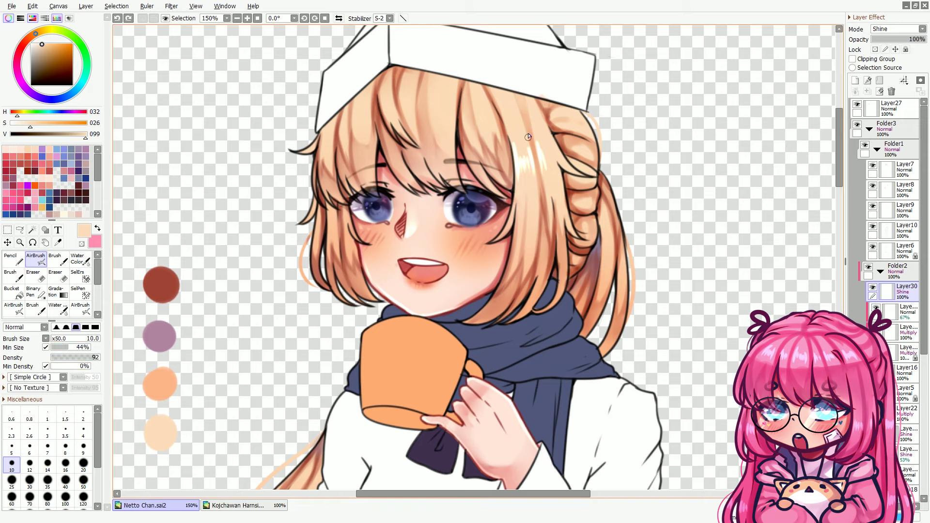
{"action": "left_click_drag", "start_coordinate": [541, 143], "coordinate": [551, 162]}
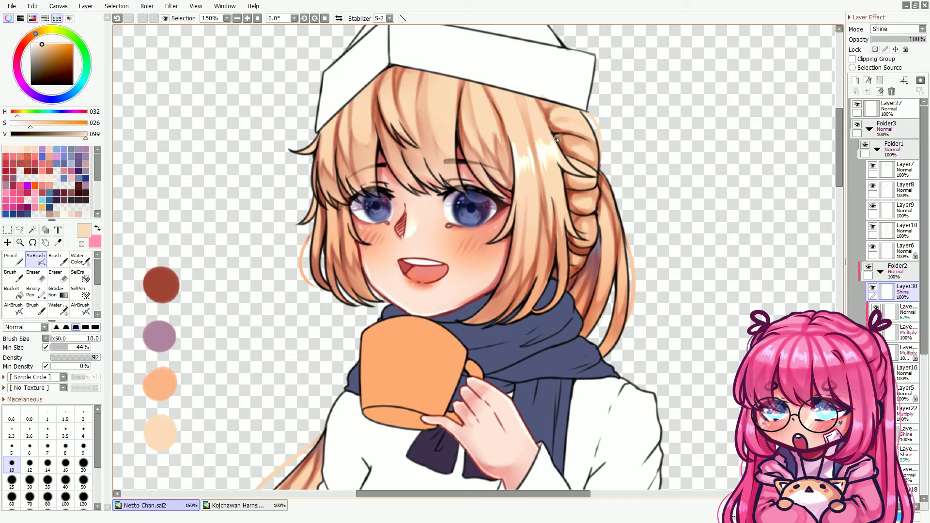
- Paint shine highlights across the fringe, braid and remaining locks, and set the Shine layer's opacity to 60%
{"action": "left_click_drag", "start_coordinate": [436, 90], "coordinate": [448, 127]}
{"action": "mouse_move", "coordinate": [356, 102]}
{"action": "left_mouse_down"}
{"action": "mouse_move", "coordinate": [366, 121]}
{"action": "mouse_move", "coordinate": [334, 153]}
{"action": "left_mouse_up"}
{"action": "left_click_drag", "start_coordinate": [477, 104], "coordinate": [494, 122]}
{"action": "left_click_drag", "start_coordinate": [572, 121], "coordinate": [587, 155]}
{"action": "scroll", "coordinate": [592, 203], "scroll_direction": "down", "scroll_amount": 3}
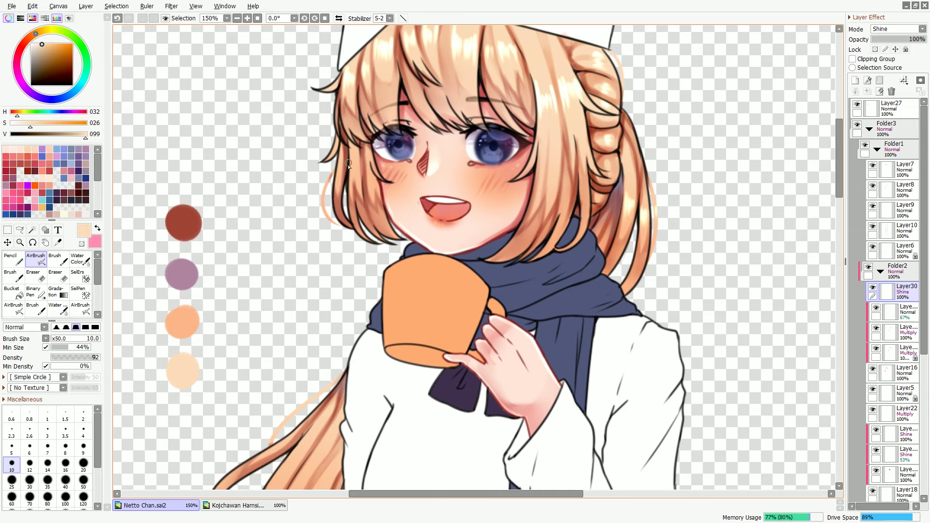
{"action": "scroll", "coordinate": [553, 177], "scroll_direction": "down", "scroll_amount": 3}
{"action": "left_click_drag", "start_coordinate": [379, 193], "coordinate": [429, 225]}
{"action": "key", "text": "ctrl+minus"}
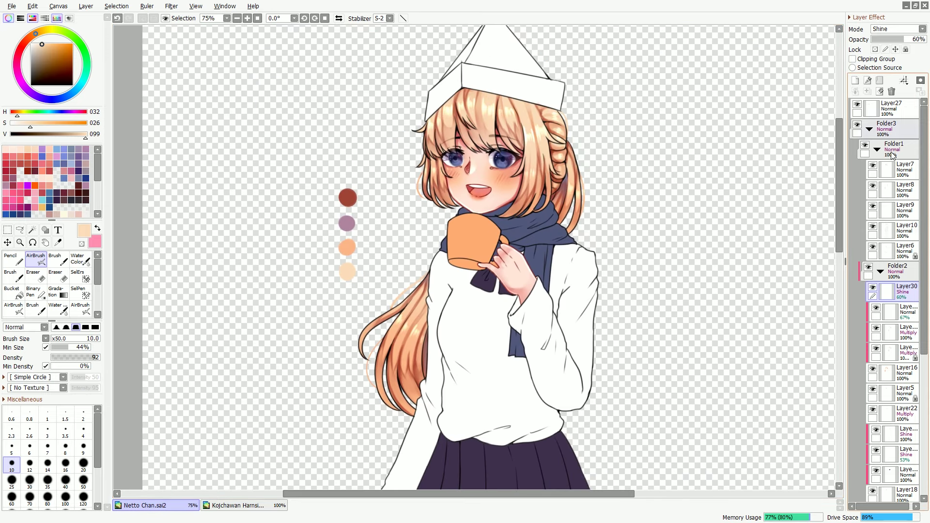
- Select the hair base layer Layer16 and the large soft AirBrush, sampling the pale peach swatch
{"action": "left_click", "coordinate": [894, 373]}
{"action": "left_click", "coordinate": [80, 308]}
{"action": "left_click", "coordinate": [347, 272], "text": "alt"}
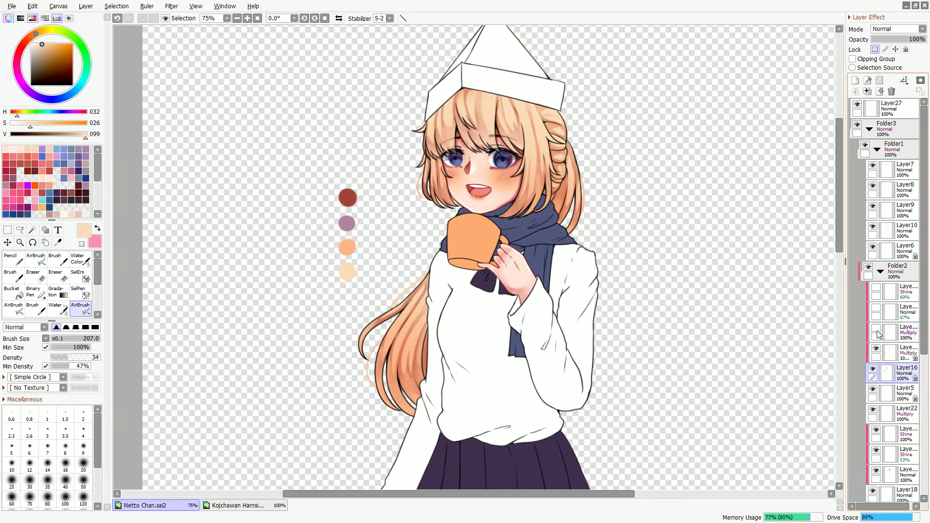
- Merge Layer7 into Layer8 and open the Hue and Saturation adjustment for Layer16
{"action": "left_click", "coordinate": [894, 170]}
{"action": "key", "text": "ctrl+e"}
{"action": "key", "text": "ctrl+plus"}
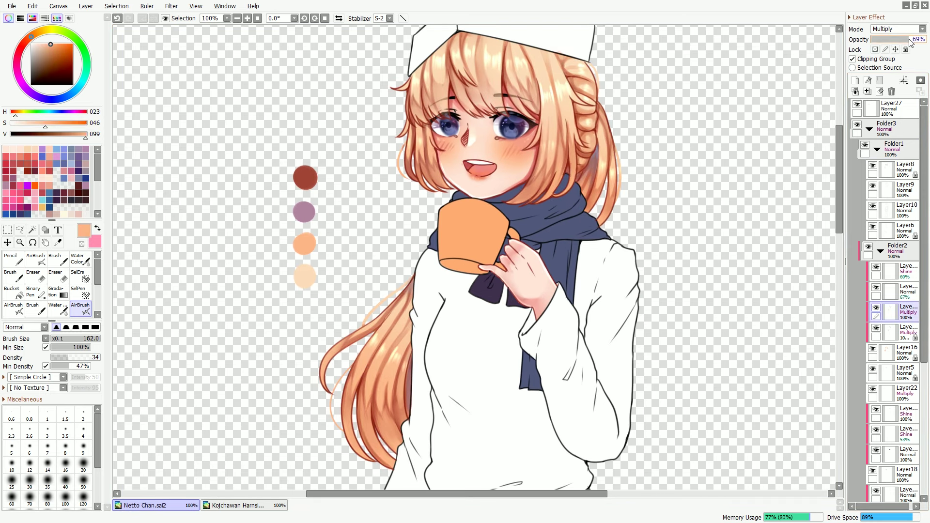
{"action": "left_click", "coordinate": [894, 353]}
{"action": "key", "text": "ctrl+minus"}
{"action": "key", "text": "ctrl+u"}
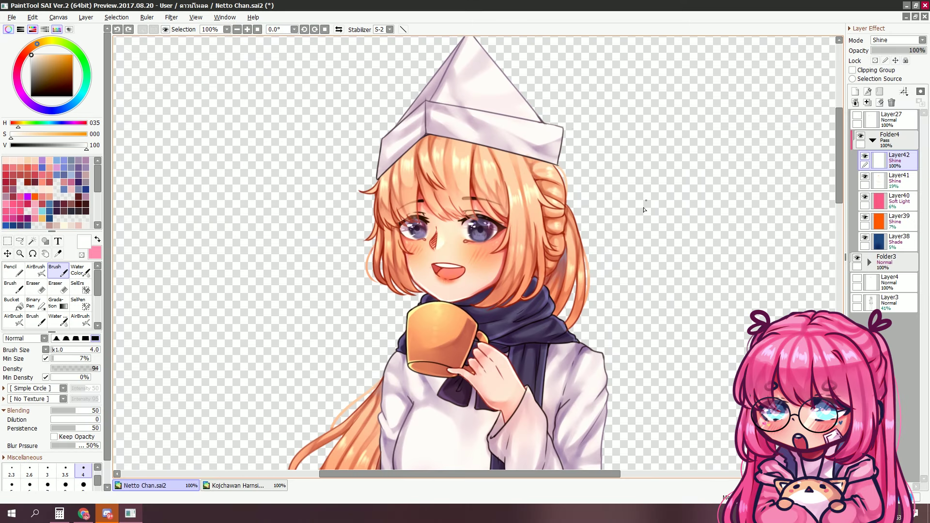
- Collapse Folder4 and toggle its visibility to compare the drawing with and without its colour effect layers
{"action": "left_click", "coordinate": [872, 140]}
{"action": "left_click", "coordinate": [860, 136]}
{"action": "left_click", "coordinate": [860, 138]}
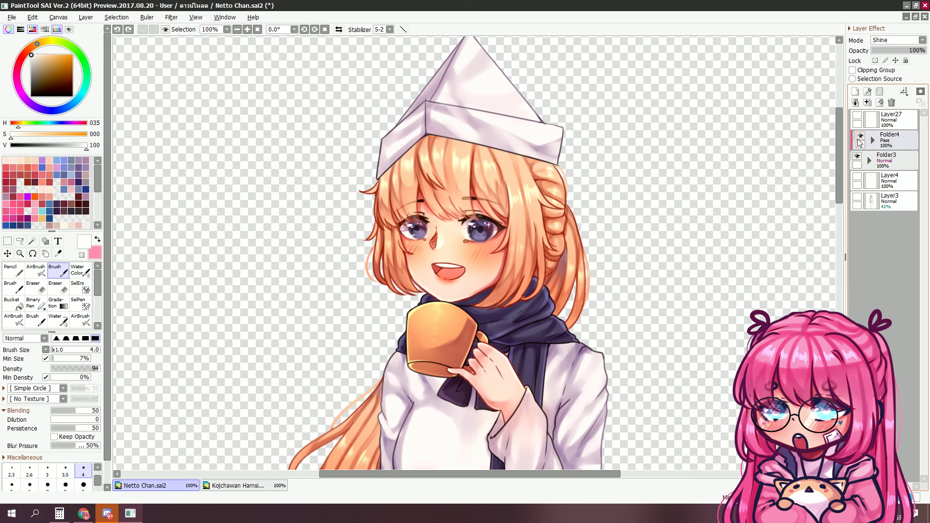
{"action": "left_click", "coordinate": [860, 144]}
{"action": "left_click", "coordinate": [860, 138]}
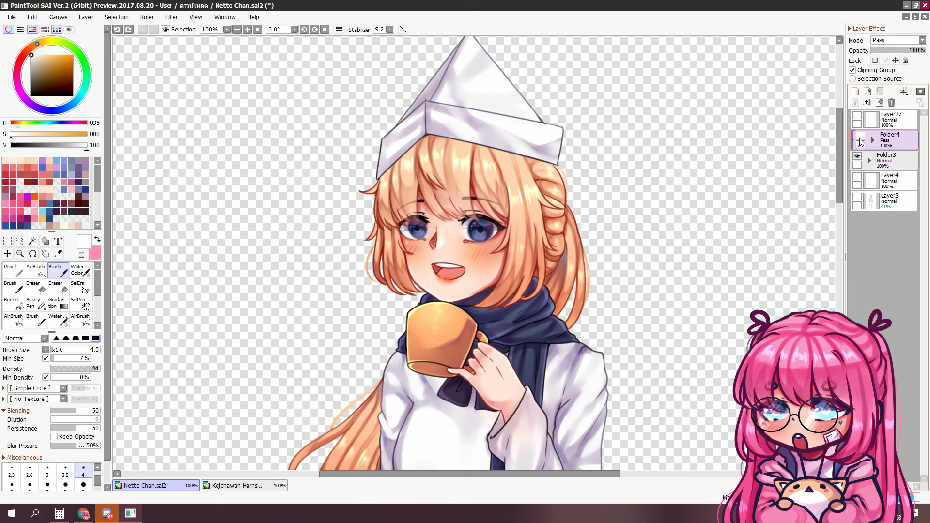
{"action": "left_click", "coordinate": [860, 139]}
{"action": "left_click", "coordinate": [861, 139]}
{"action": "left_click", "coordinate": [860, 140]}
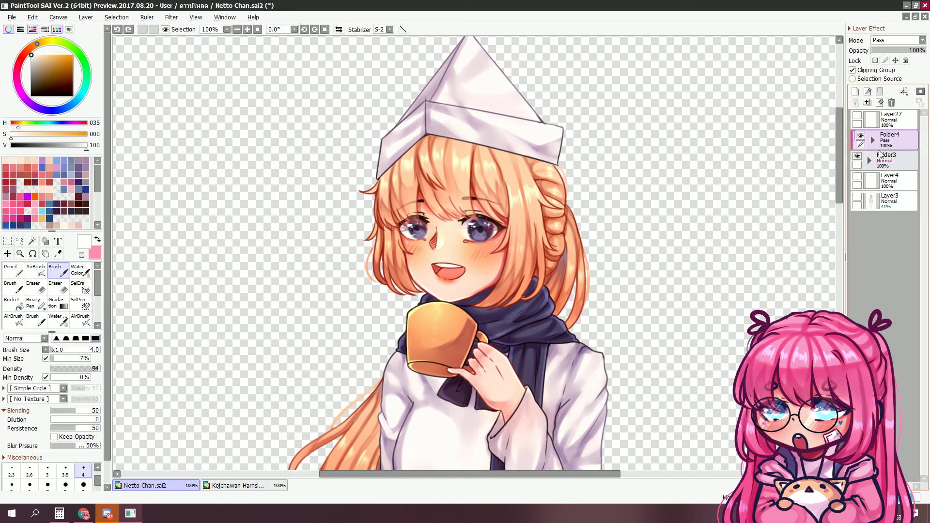
- Show the colour swatches on Layer27 and select Folder4
{"action": "left_click", "coordinate": [868, 121]}
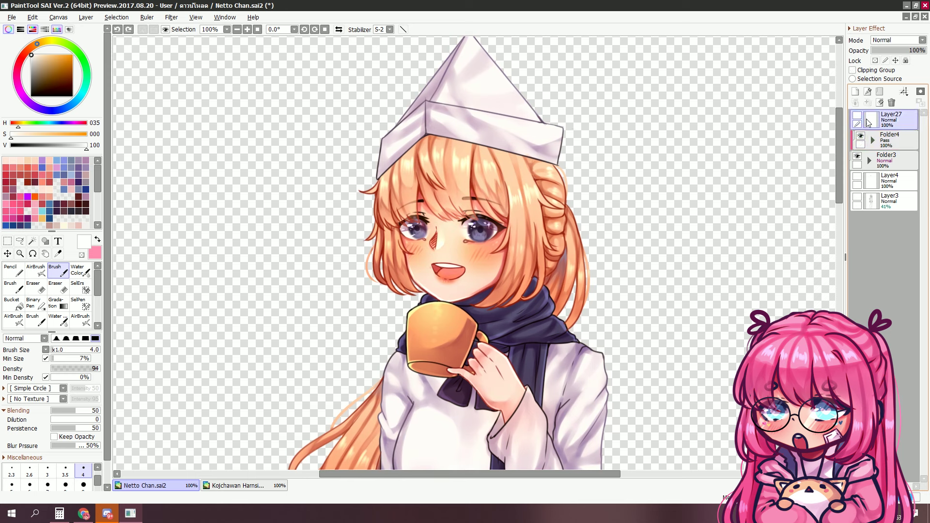
{"action": "left_click", "coordinate": [856, 117]}
{"action": "left_click", "coordinate": [885, 142]}
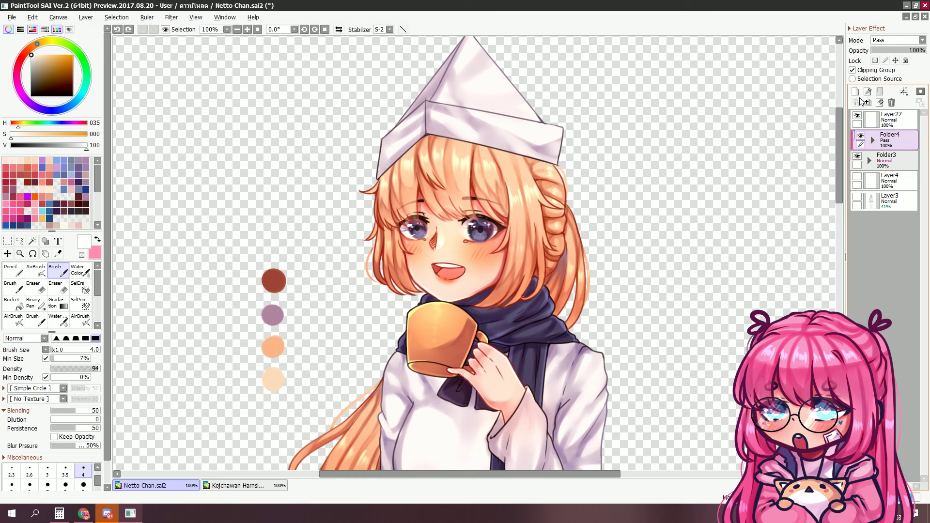
- Try to paint a sampled peach strand over the dark line in the fringe on a new layer above Folder4
{"action": "left_click", "coordinate": [855, 92]}
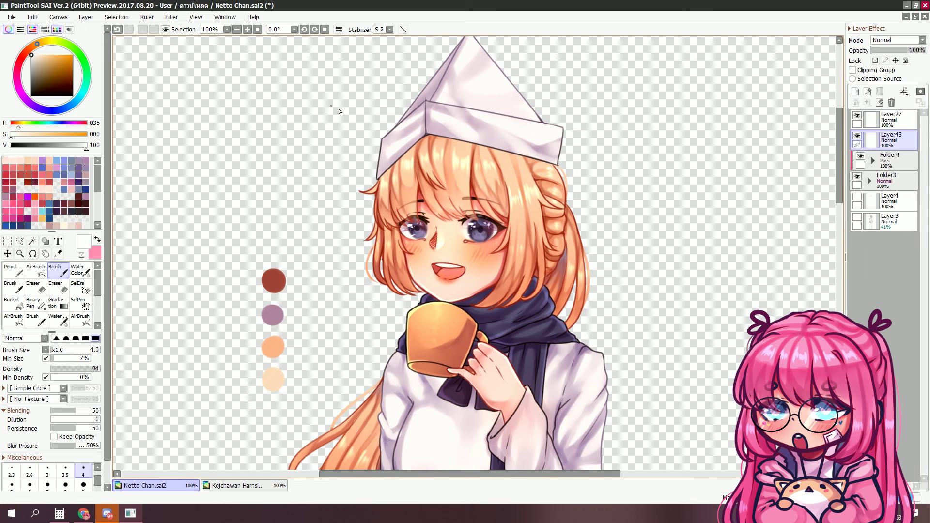
{"action": "left_click", "coordinate": [247, 29]}
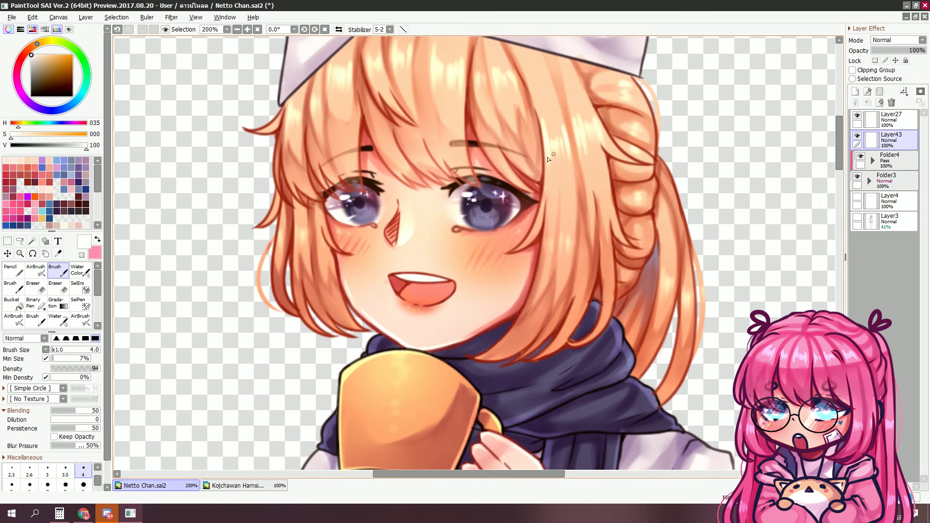
{"action": "left_click_drag", "start_coordinate": [433, 158], "coordinate": [410, 174]}
{"action": "left_click", "coordinate": [461, 127], "text": "alt"}
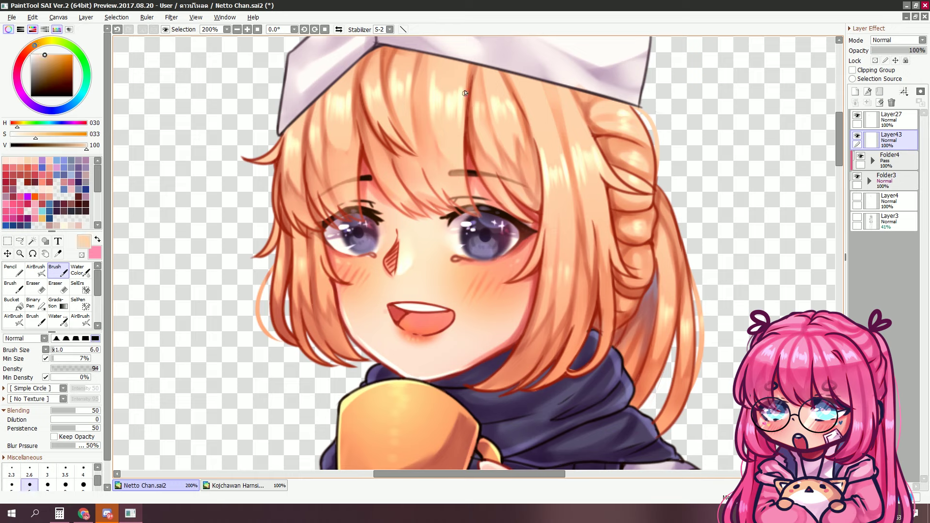
{"action": "left_click_drag", "start_coordinate": [464, 76], "coordinate": [477, 154]}
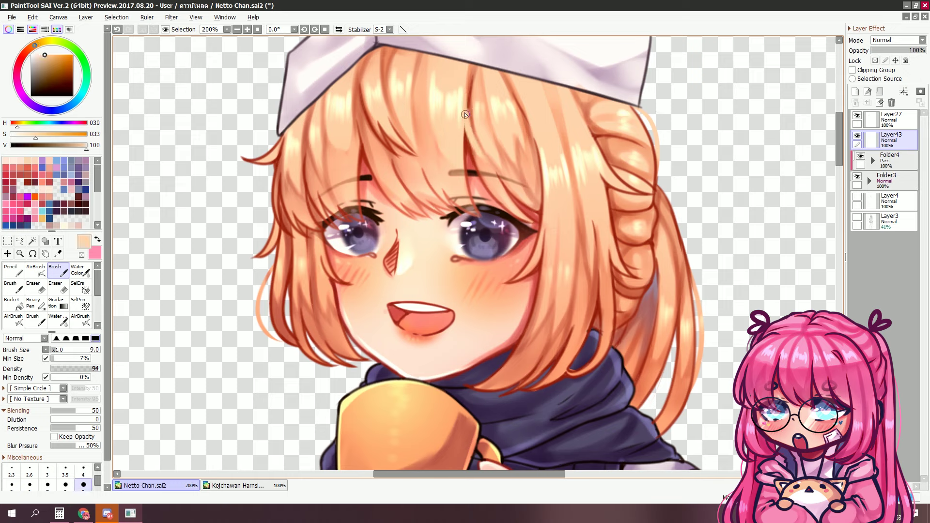
{"action": "key", "text": "ctrl+z"}
{"action": "left_click_drag", "start_coordinate": [461, 101], "coordinate": [481, 153]}
{"action": "key", "text": "ctrl+z"}
{"action": "key", "text": "ctrl+z"}
{"action": "left_click", "coordinate": [474, 185]}
{"action": "key", "text": "ctrl+z"}
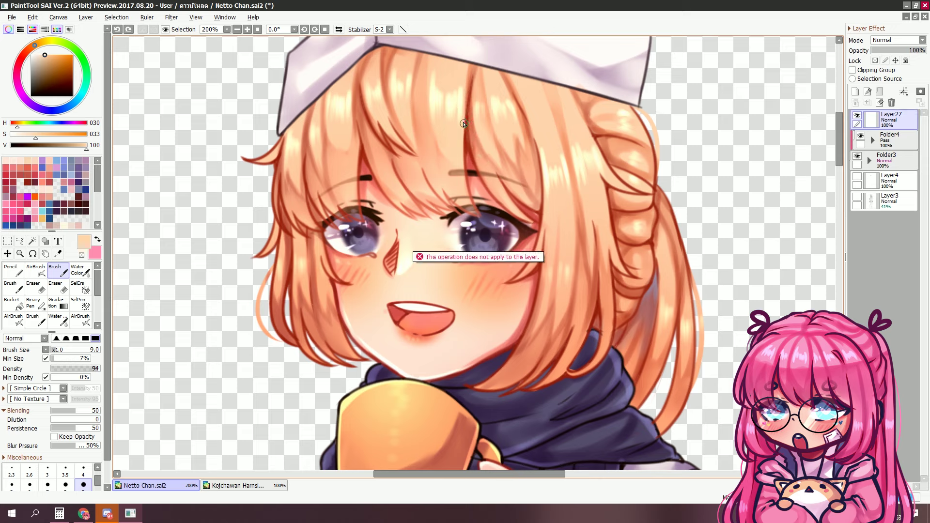
- Add a new layer above Layer27 and try peach strands across the fringe at brush size 9, undoing the strokes
{"action": "left_click", "coordinate": [855, 92]}
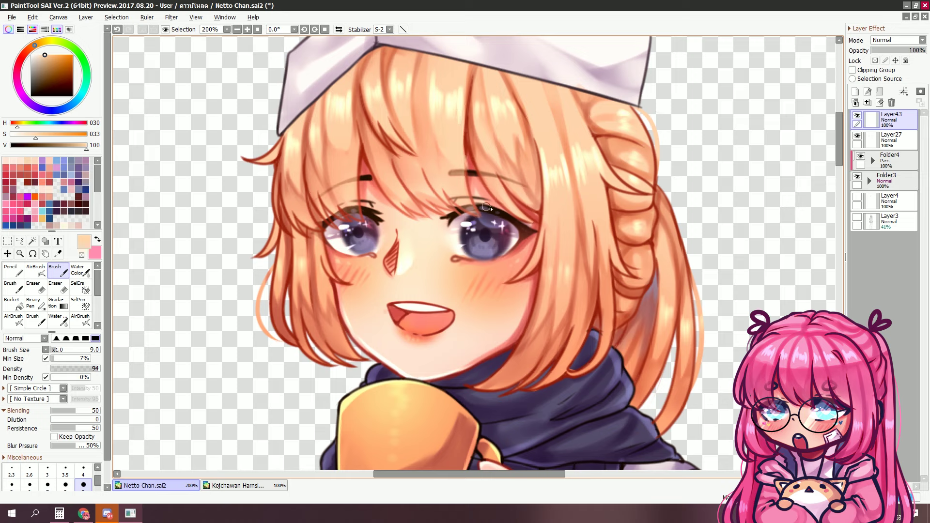
{"action": "left_click_drag", "start_coordinate": [478, 193], "coordinate": [464, 144]}
{"action": "key", "text": "ctrl+z"}
{"action": "key", "text": "ctrl+z"}
{"action": "left_click_drag", "start_coordinate": [477, 181], "coordinate": [464, 127]}
{"action": "key", "text": "ctrl+z"}
- Try the fringe strand again with freshly sampled peach tones and different brush sizes, undoing each stroke
{"action": "key", "text": "bracketleft"}
{"action": "key", "text": "bracketleft"}
{"action": "key", "text": "bracketleft"}
{"action": "left_click", "coordinate": [472, 104], "text": "alt"}
{"action": "left_click_drag", "start_coordinate": [473, 170], "coordinate": [465, 80]}
{"action": "key", "text": "ctrl+z"}
{"action": "left_click", "coordinate": [470, 81], "text": "alt"}
{"action": "key", "text": "bracketright"}
{"action": "key", "text": "bracketright"}
{"action": "key", "text": "bracketright"}
{"action": "key", "text": "bracketright"}
{"action": "key", "text": "bracketright"}
{"action": "key", "text": "ctrl+z"}
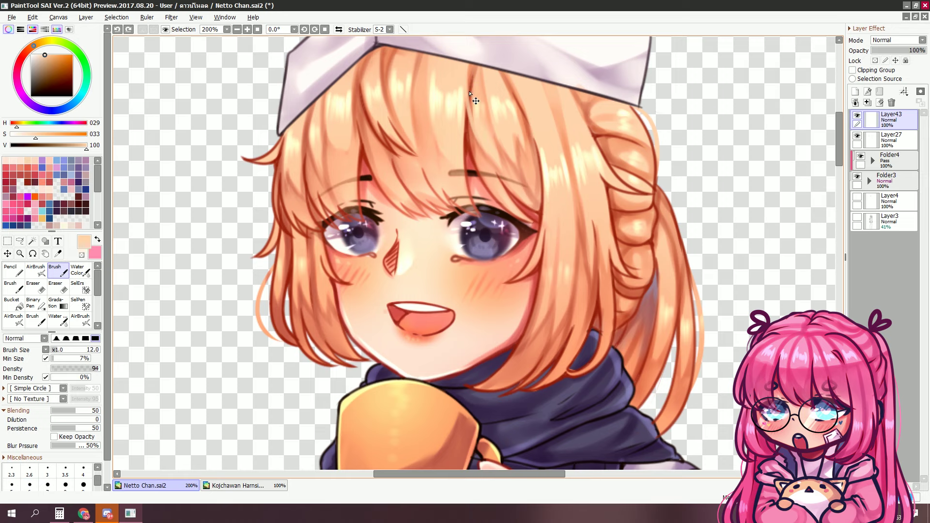
- Paint a thin peach strand over the dark line in the middle of the fringe with the Brush at size 7
{"action": "key", "text": "bracketleft"}
{"action": "key", "text": "bracketleft"}
{"action": "key", "text": "bracketleft"}
{"action": "key", "text": "bracketleft"}
{"action": "left_click_drag", "start_coordinate": [470, 124], "coordinate": [466, 82]}
- Paint a loose orange strand from the side hair onto the cheek with a colour sampled from the hair, undoing the first attempts
{"action": "left_click_drag", "start_coordinate": [532, 262], "coordinate": [586, 221]}
{"action": "left_click", "coordinate": [590, 221], "text": "alt"}
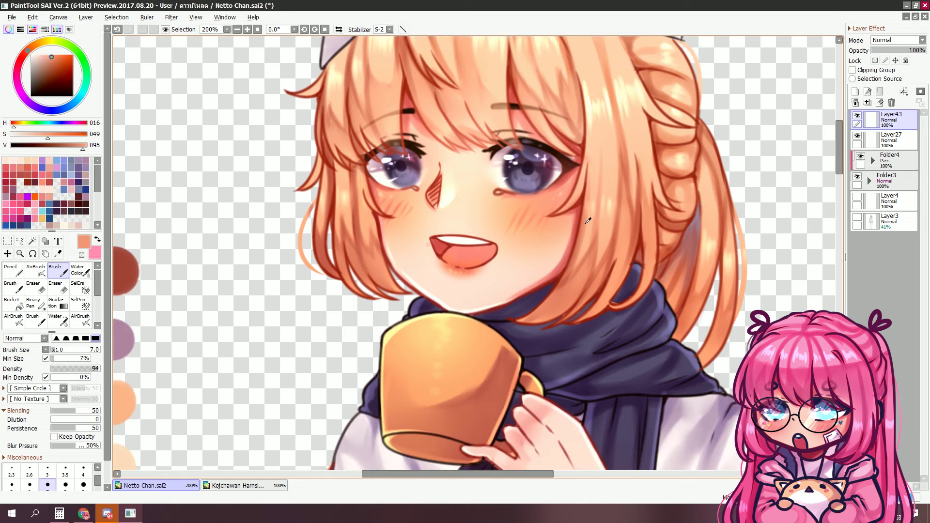
{"action": "key", "text": "ctrl+z"}
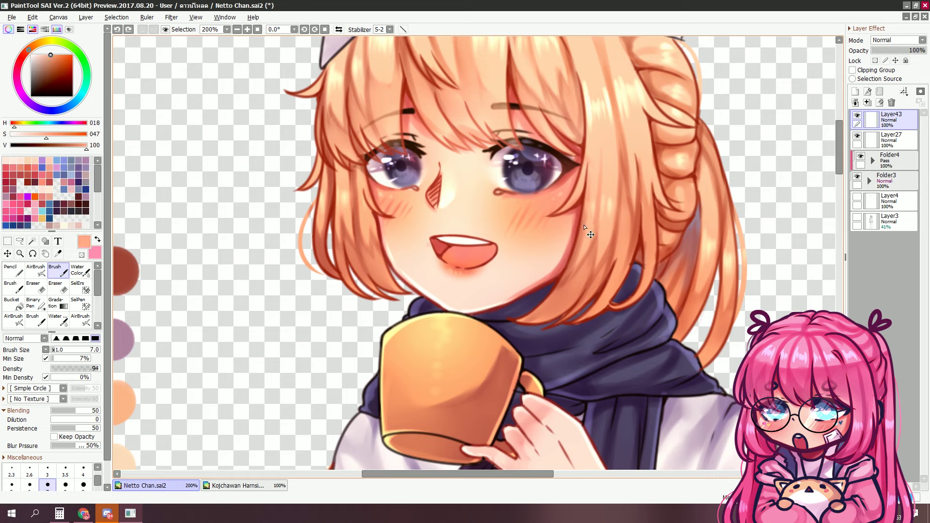
{"action": "left_click", "coordinate": [590, 192], "text": "alt"}
{"action": "left_click_drag", "start_coordinate": [587, 211], "coordinate": [565, 253]}
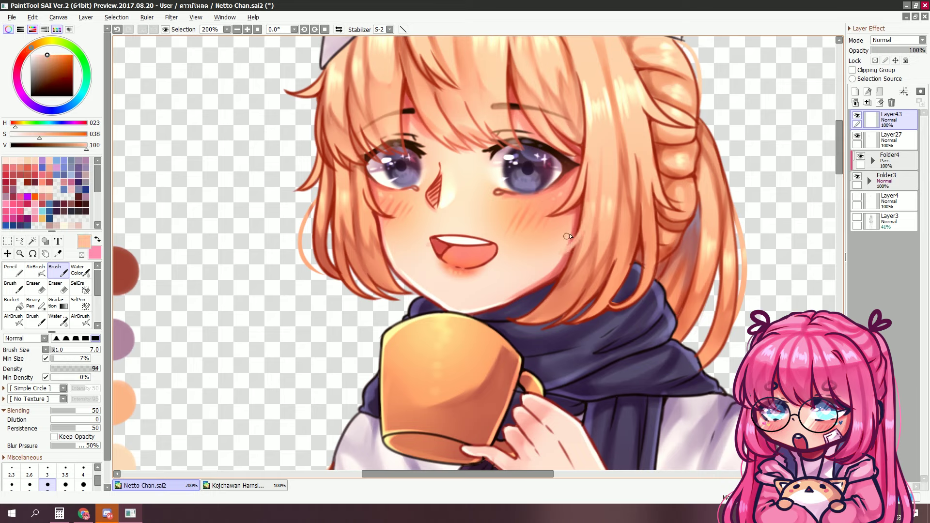
{"action": "key", "text": "ctrl+z"}
{"action": "left_click", "coordinate": [587, 217], "text": "alt"}
{"action": "left_click_drag", "start_coordinate": [587, 213], "coordinate": [545, 252]}
{"action": "key", "text": "ctrl+z"}
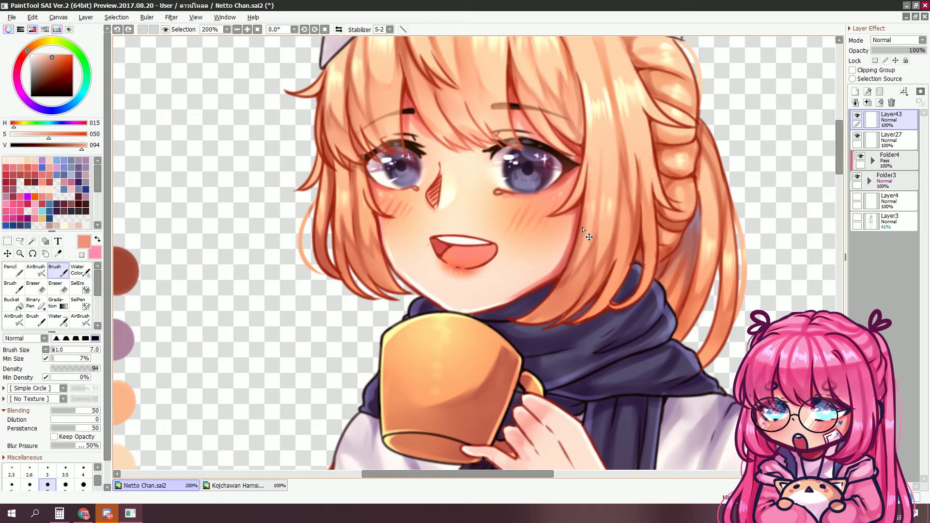
{"action": "left_click_drag", "start_coordinate": [587, 221], "coordinate": [548, 251]}
- Try loose strands over the opposite cheek and across the braid in sampled orange and peach, undoing the strokes
{"action": "left_click", "coordinate": [592, 225], "text": "alt"}
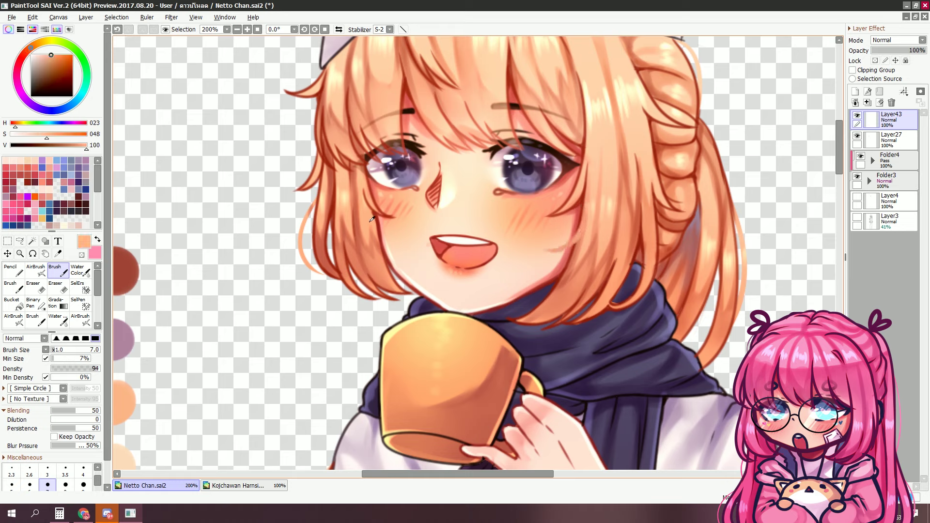
{"action": "left_click_drag", "start_coordinate": [372, 219], "coordinate": [393, 248]}
{"action": "key", "text": "ctrl+z"}
{"action": "left_click", "coordinate": [647, 114], "text": "alt"}
{"action": "left_click_drag", "start_coordinate": [651, 133], "coordinate": [678, 184]}
{"action": "key", "text": "ctrl+z"}
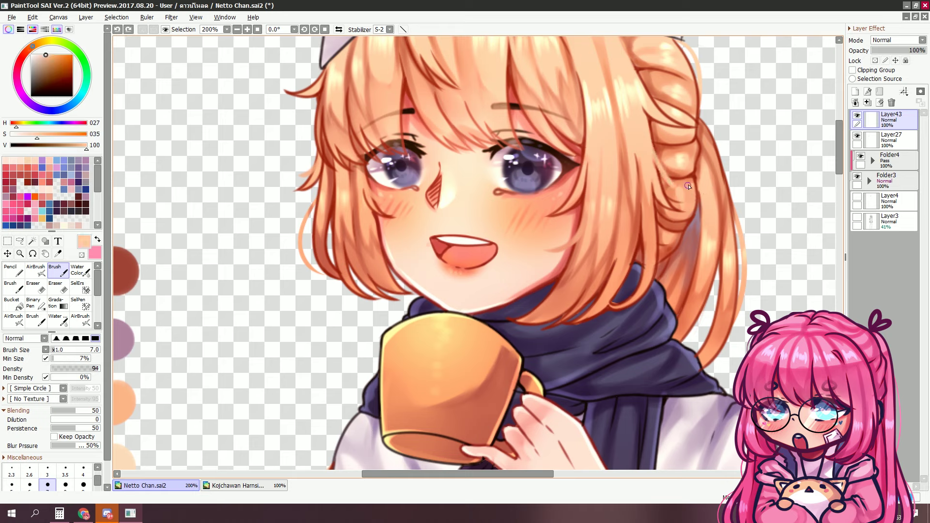
- Paint thin loose strands down the ponytail beside the scarf in a peach sampled from the hair, undoing the first attempts
{"action": "left_click", "coordinate": [712, 268], "text": "alt"}
{"action": "mouse_move", "coordinate": [714, 264]}
{"action": "left_mouse_down"}
{"action": "mouse_move", "coordinate": [697, 336]}
{"action": "mouse_move", "coordinate": [673, 351]}
{"action": "left_mouse_up"}
{"action": "key", "text": "ctrl+z"}
{"action": "left_click_drag", "start_coordinate": [714, 270], "coordinate": [680, 339]}
{"action": "key", "text": "ctrl+z"}
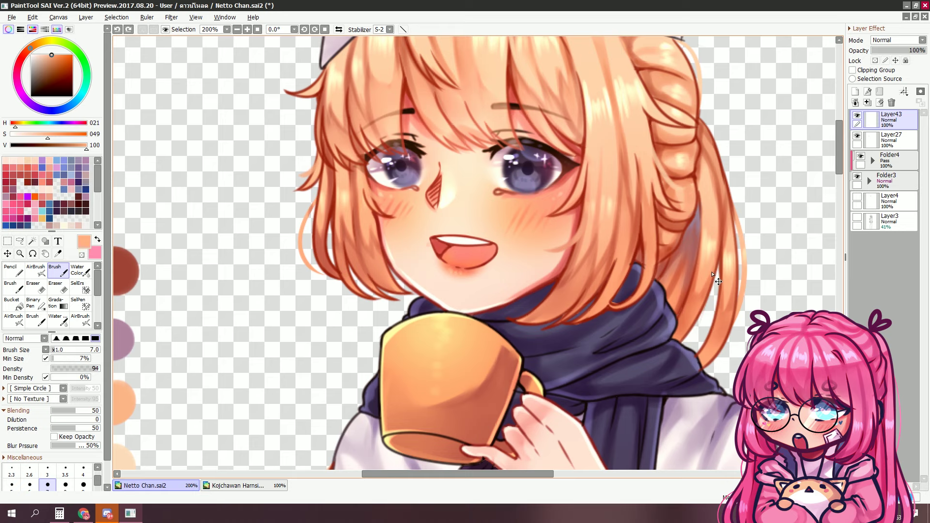
{"action": "left_click_drag", "start_coordinate": [711, 288], "coordinate": [685, 333]}
{"action": "left_click_drag", "start_coordinate": [667, 262], "coordinate": [684, 343]}
- Try a loose strand over the middle of the fringe in a sampled hair tone, undoing the strokes
{"action": "left_click", "coordinate": [438, 176], "text": "alt"}
{"action": "key", "text": "ctrl+z"}
{"action": "mouse_move", "coordinate": [443, 180]}
{"action": "left_mouse_down"}
{"action": "mouse_move", "coordinate": [433, 211]}
{"action": "mouse_move", "coordinate": [448, 227]}
{"action": "mouse_move", "coordinate": [419, 233]}
{"action": "left_mouse_up"}
{"action": "key", "text": "ctrl+z"}
{"action": "key", "text": "ctrl+z"}
{"action": "left_click", "coordinate": [436, 212], "text": "alt"}
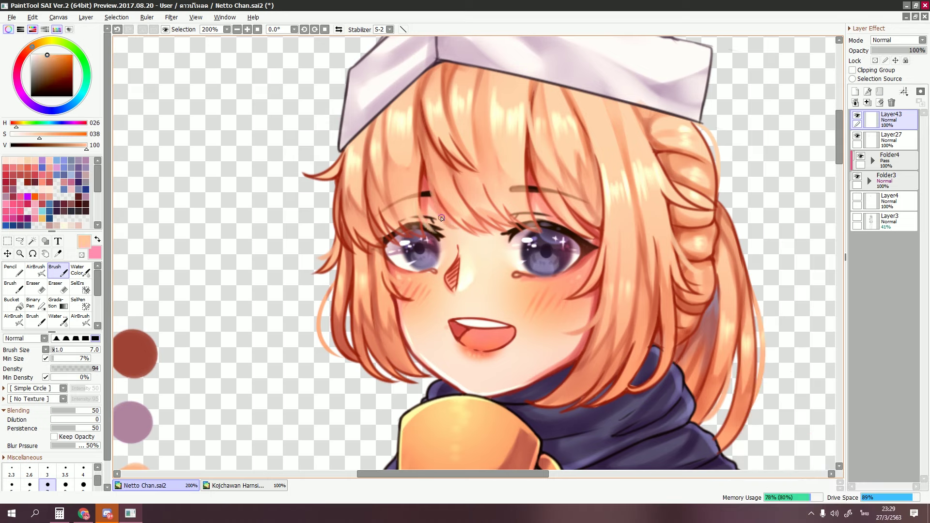
- Paint loose strands over the side lock by the temple and along the hair beside the braid in sampled hair tones
{"action": "left_click", "coordinate": [362, 188], "text": "alt"}
{"action": "left_click_drag", "start_coordinate": [363, 184], "coordinate": [351, 213]}
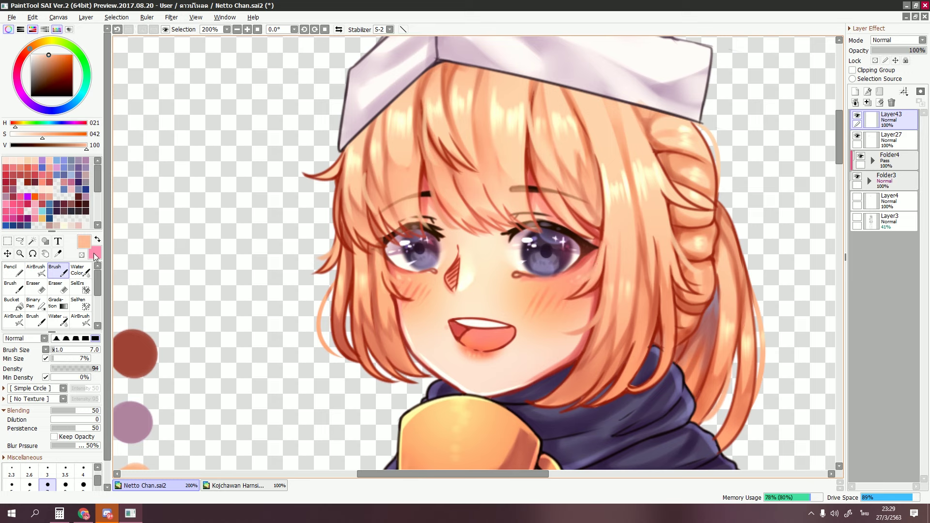
{"action": "left_click", "coordinate": [676, 318], "text": "alt"}
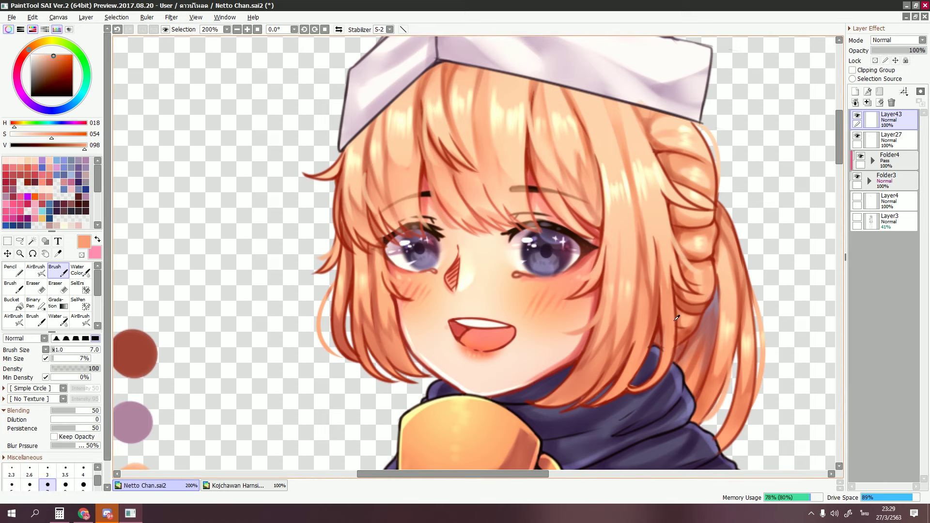
{"action": "left_click_drag", "start_coordinate": [676, 318], "coordinate": [669, 193]}
{"action": "left_click", "coordinate": [666, 194], "text": "alt"}
{"action": "left_click_drag", "start_coordinate": [362, 222], "coordinate": [433, 229]}
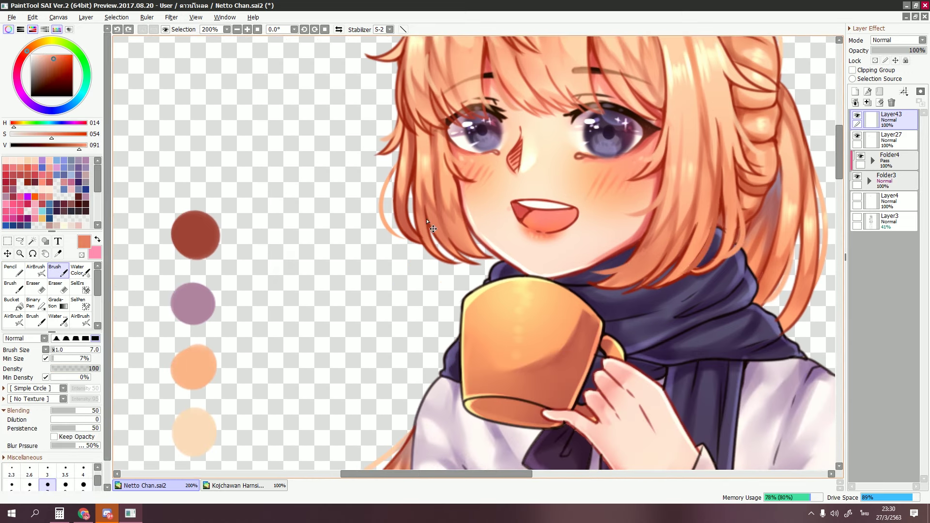
- Paint a light orange strand down the long hair behind the sleeve with a sampled colour and the Brush at size 7
{"action": "left_click", "coordinate": [482, 243], "text": "alt"}
{"action": "mouse_move", "coordinate": [375, 445]}
{"action": "left_mouse_down"}
{"action": "mouse_move", "coordinate": [500, 142]}
{"action": "mouse_move", "coordinate": [508, 160]}
{"action": "left_mouse_up"}
{"action": "key", "text": "bracketleft"}
{"action": "key", "text": "bracketleft"}
{"action": "key", "text": "bracketleft"}
{"action": "left_click", "coordinate": [519, 166], "text": "alt"}
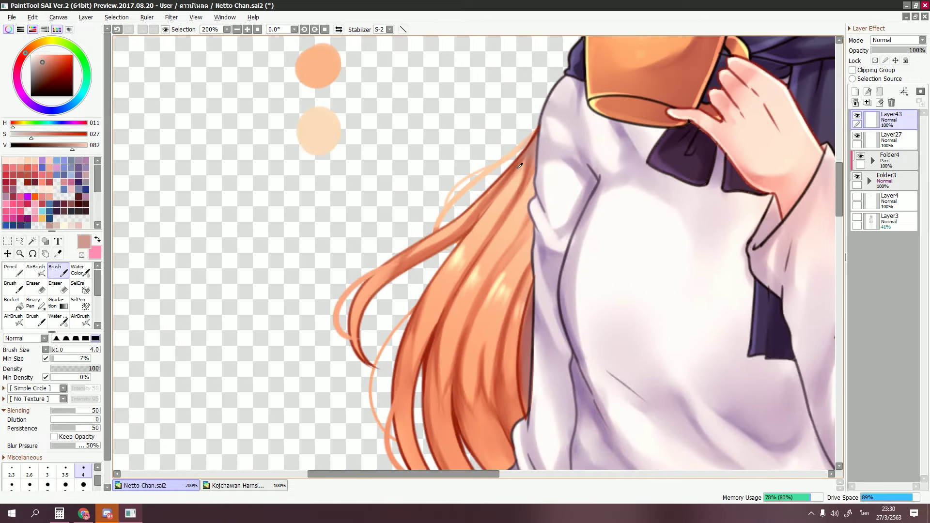
{"action": "left_click", "coordinate": [489, 191], "text": "alt"}
{"action": "left_click_drag", "start_coordinate": [484, 317], "coordinate": [480, 233]}
{"action": "key", "text": "bracketright"}
{"action": "key", "text": "bracketright"}
{"action": "key", "text": "bracketright"}
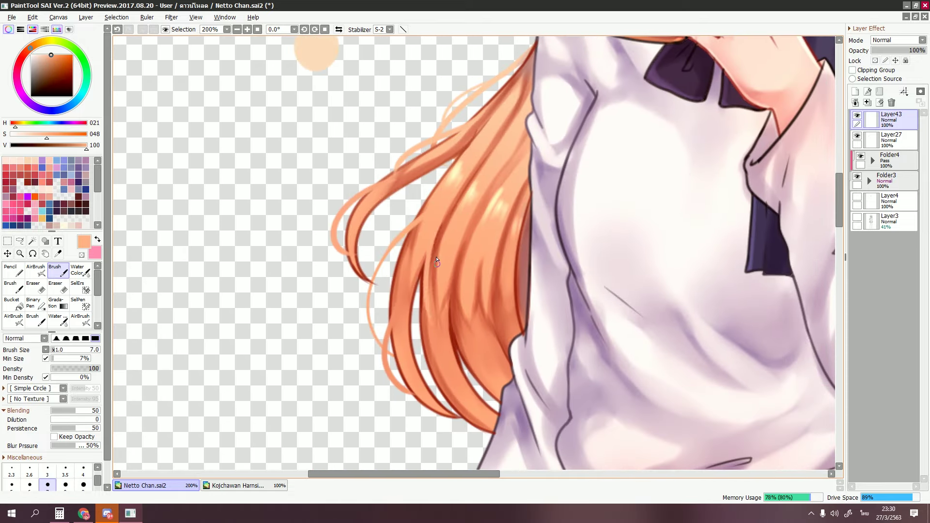
{"action": "left_click_drag", "start_coordinate": [436, 261], "coordinate": [453, 358]}
{"action": "left_click_drag", "start_coordinate": [606, 58], "coordinate": [436, 460]}
- Paint a short orange-brown strand along the top of the ponytail, and sample a light peach for the Brush at size 6
{"action": "left_click", "coordinate": [668, 145], "text": "alt"}
{"action": "left_click_drag", "start_coordinate": [682, 159], "coordinate": [692, 170]}
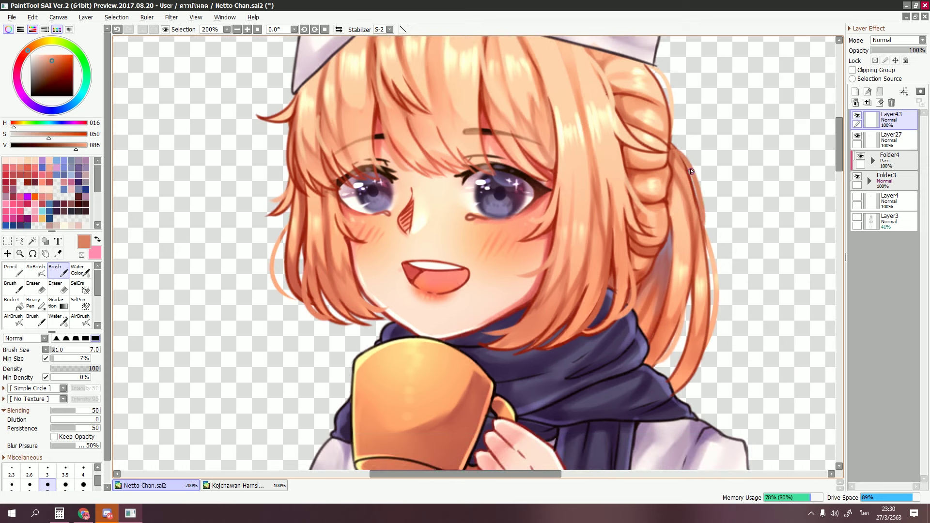
{"action": "left_click", "coordinate": [237, 29]}
{"action": "left_click", "coordinate": [237, 29]}
{"action": "left_click", "coordinate": [259, 303], "text": "alt"}
{"action": "left_click", "coordinate": [247, 30]}
{"action": "left_click", "coordinate": [247, 29]}
{"action": "key", "text": "bracketleft"}
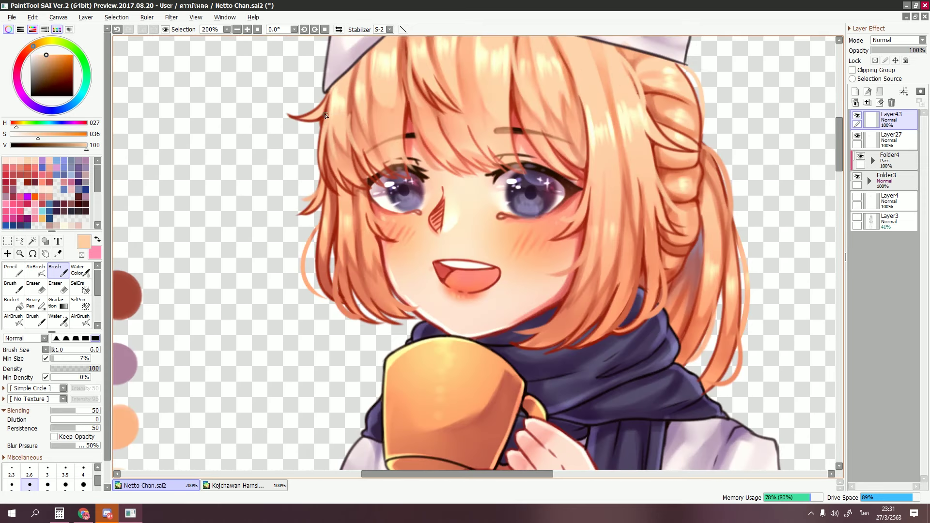
- Recolour the mug's outline on the line-art layers in Folder1 with the reddish brown sampled from the colour swatch
{"action": "key", "text": "w"}
{"action": "left_click", "coordinate": [236, 29]}
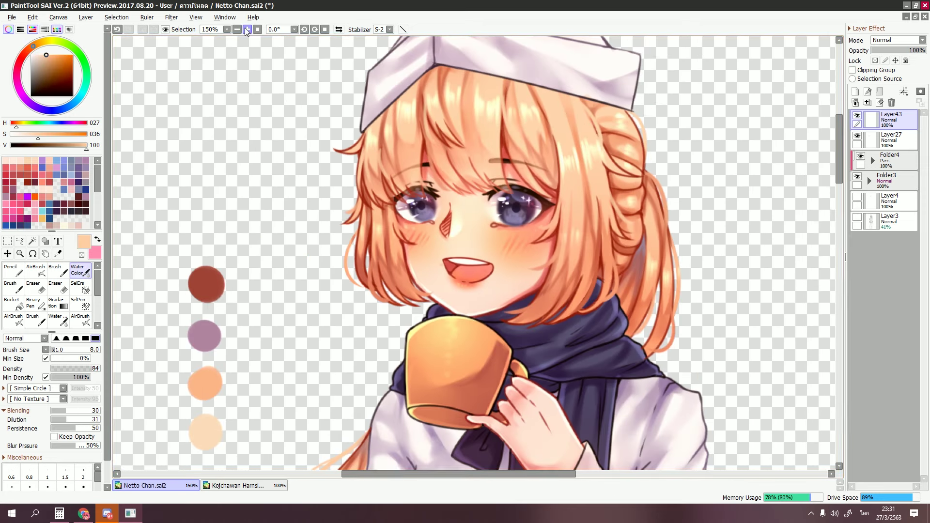
{"action": "left_click", "coordinate": [237, 29]}
{"action": "left_click", "coordinate": [758, 384], "text": "ctrl+shift"}
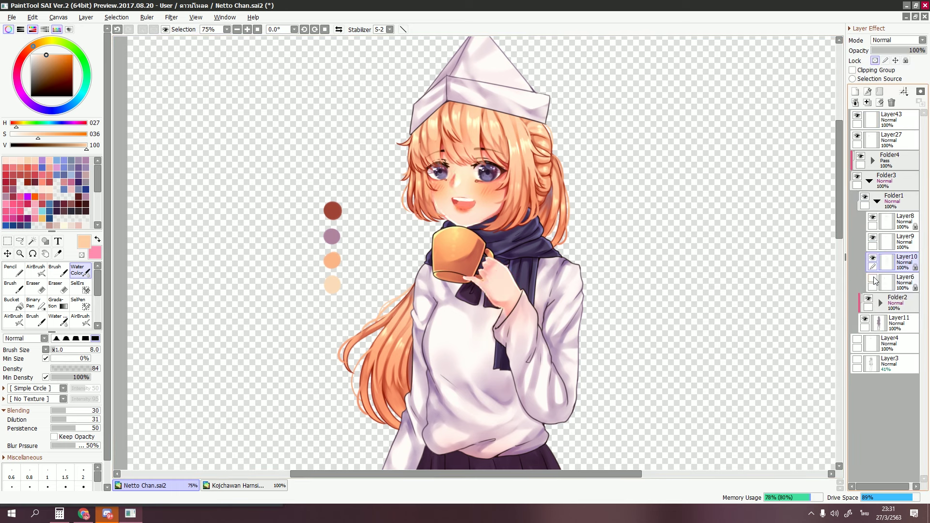
{"action": "left_click", "coordinate": [680, 72], "text": "alt"}
{"action": "left_click", "coordinate": [332, 210], "text": "alt"}
{"action": "scroll", "coordinate": [467, 178], "scroll_direction": "up", "scroll_amount": 2}
- Expand Folder2, sample a dark red from the hair and select the Multiply layer Layer22
{"action": "left_click", "coordinate": [880, 303]}
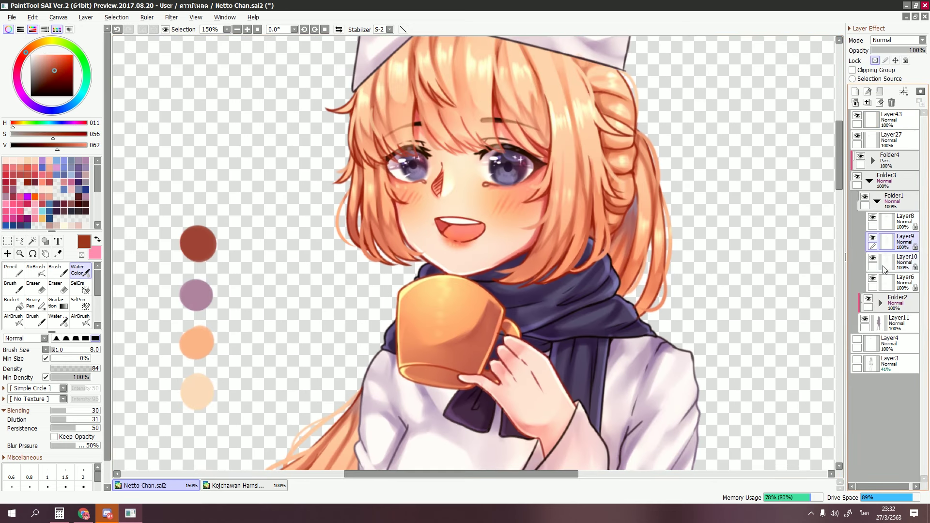
{"action": "left_click", "coordinate": [896, 303]}
{"action": "left_click", "coordinate": [377, 129], "text": "alt"}
{"action": "left_click", "coordinate": [805, 377], "text": "ctrl+shift"}
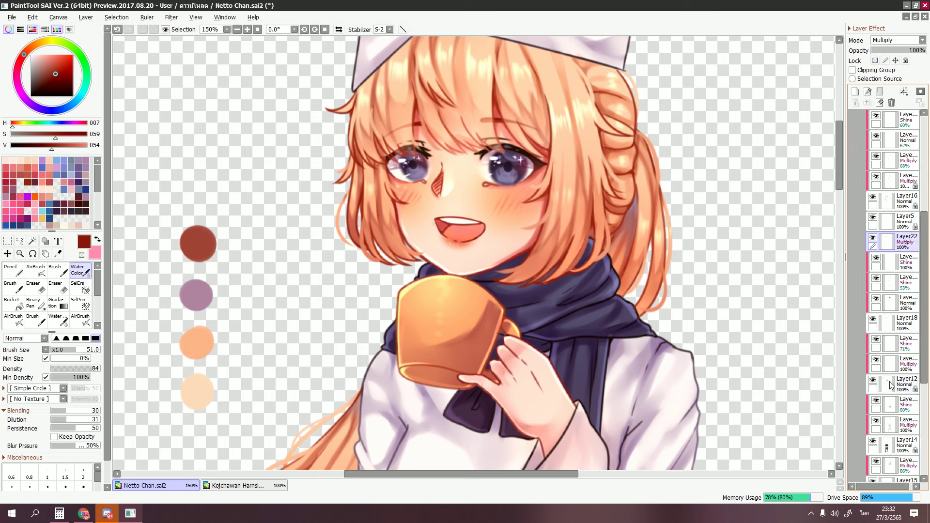
- Touch up the mouth and lip with sampled tones on the clipped skin layer, and set up a white AirBrush on its Shine layer
{"action": "scroll", "coordinate": [518, 266], "scroll_direction": "up", "scroll_amount": 2}
{"action": "left_click", "coordinate": [44, 269]}
{"action": "left_click_drag", "start_coordinate": [370, 186], "coordinate": [289, 206]}
{"action": "left_click", "coordinate": [80, 319]}
{"action": "left_click", "coordinate": [290, 205], "text": "ctrl+shift"}
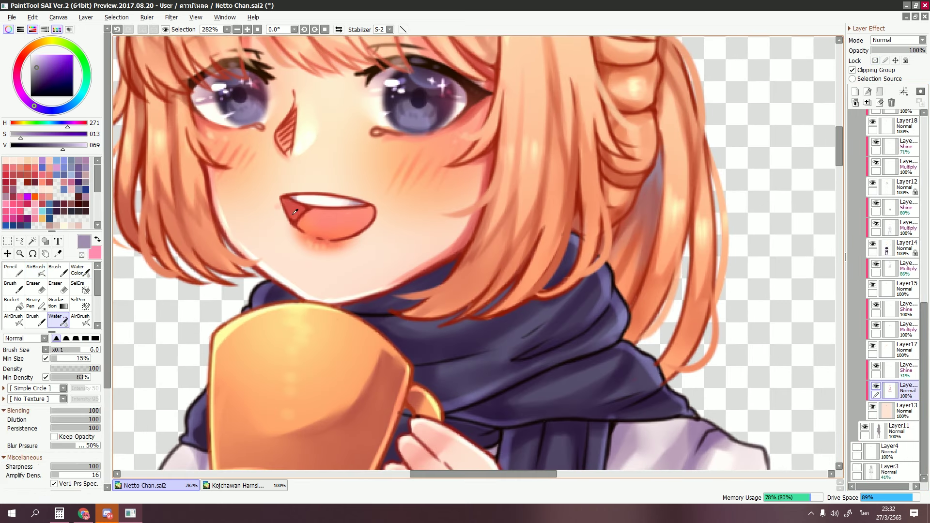
{"action": "left_click", "coordinate": [289, 205], "text": "alt"}
{"action": "left_click", "coordinate": [315, 226], "text": "alt"}
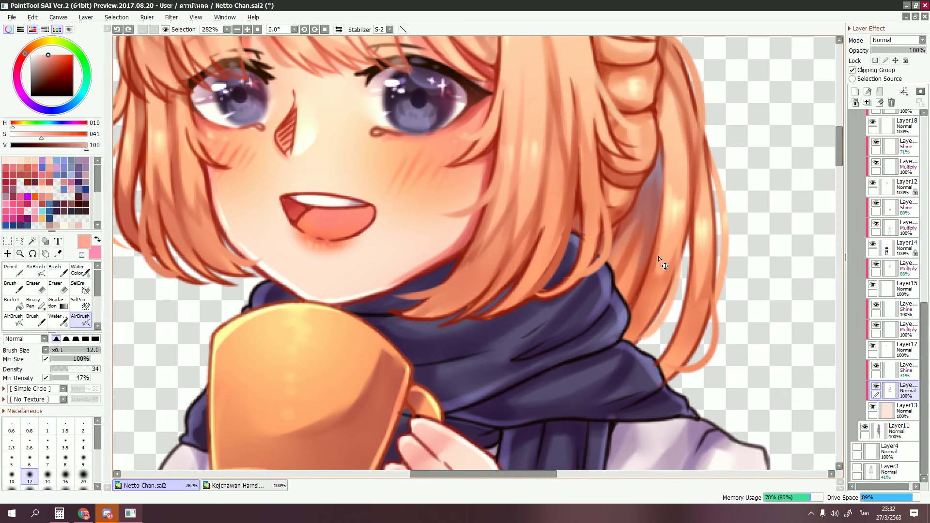
{"action": "left_click", "coordinate": [318, 228], "text": "ctrl+shift"}
{"action": "left_click", "coordinate": [35, 269]}
{"action": "scroll", "coordinate": [551, 280], "scroll_direction": "down", "scroll_amount": 8}
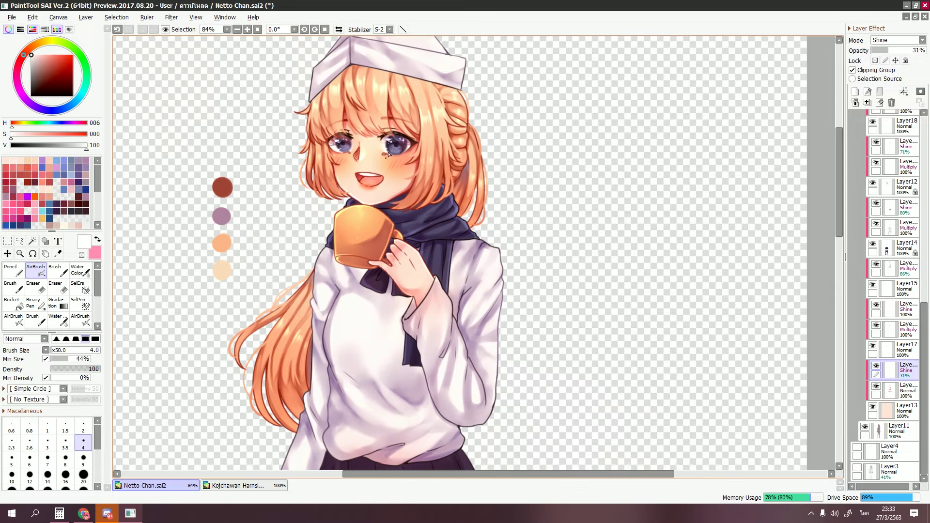
- Collapse Folder3, add a new layer directly above Folder4 and choose the Water Color brush with white
{"action": "scroll", "coordinate": [499, 199], "scroll_direction": "up", "scroll_amount": 13}
{"action": "scroll", "coordinate": [441, 105], "scroll_direction": "down", "scroll_amount": 4}
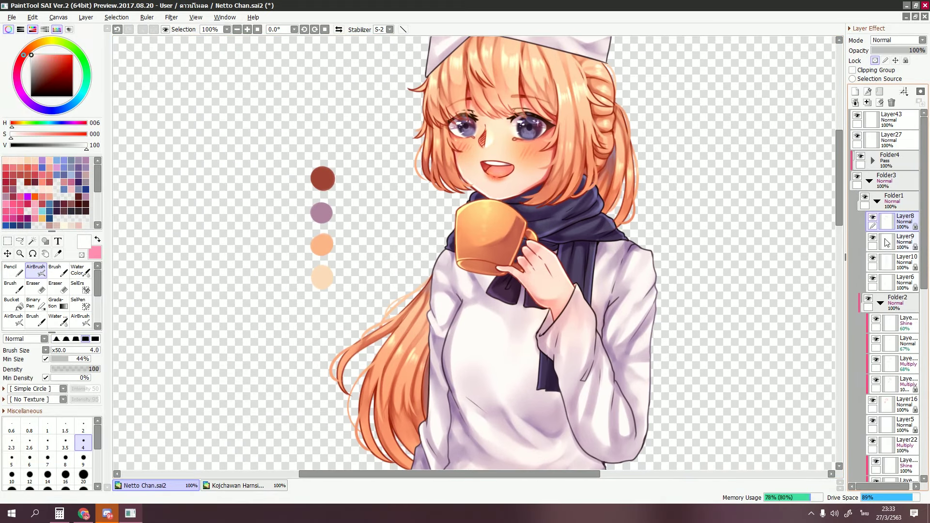
{"action": "left_click", "coordinate": [887, 242]}
{"action": "left_click", "coordinate": [869, 180]}
{"action": "left_click", "coordinate": [855, 91]}
{"action": "left_click", "coordinate": [77, 270]}
{"action": "scroll", "coordinate": [499, 194], "scroll_direction": "up", "scroll_amount": 6}
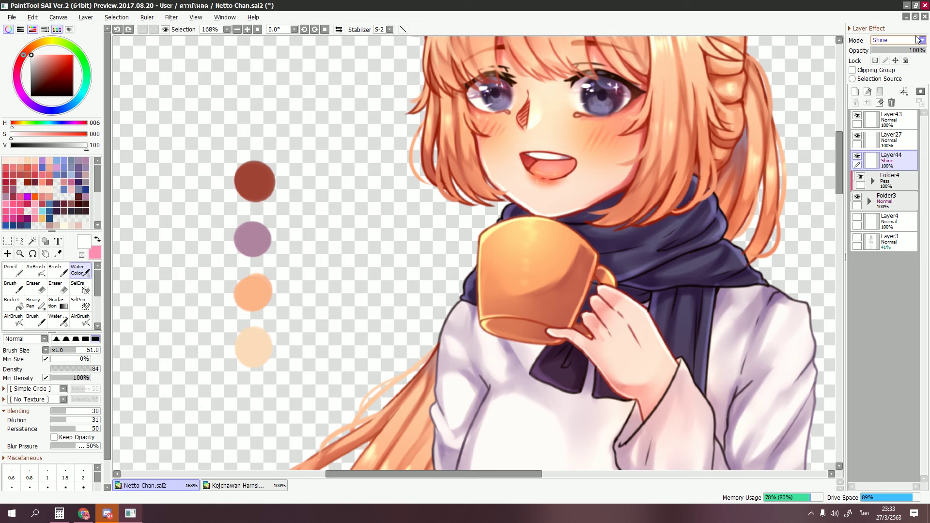
- Paint soft white steam above the mug's rim on the new Normal-mode layer, and thin it out with the Eraser and blending brush
{"action": "left_click_drag", "start_coordinate": [528, 189], "coordinate": [591, 233]}
{"action": "scroll", "coordinate": [472, 149], "scroll_direction": "up", "scroll_amount": 4}
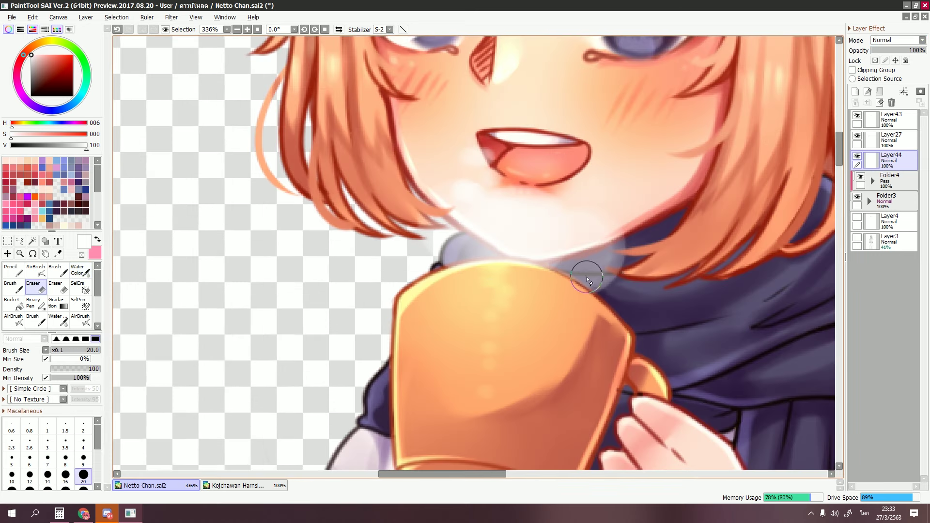
{"action": "scroll", "coordinate": [485, 218], "scroll_direction": "up", "scroll_amount": 3}
{"action": "key", "text": "w"}
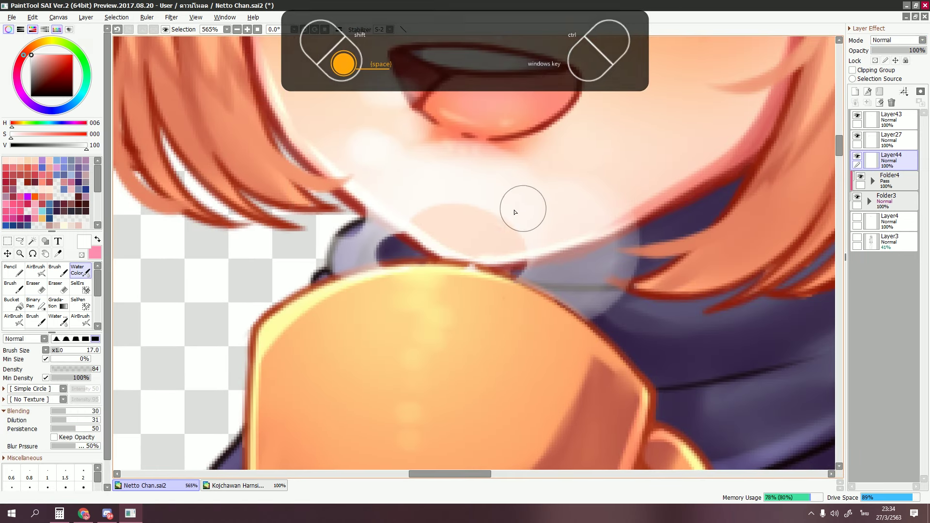
{"action": "key", "text": "b"}
{"action": "left_click_drag", "start_coordinate": [629, 213], "coordinate": [634, 294]}
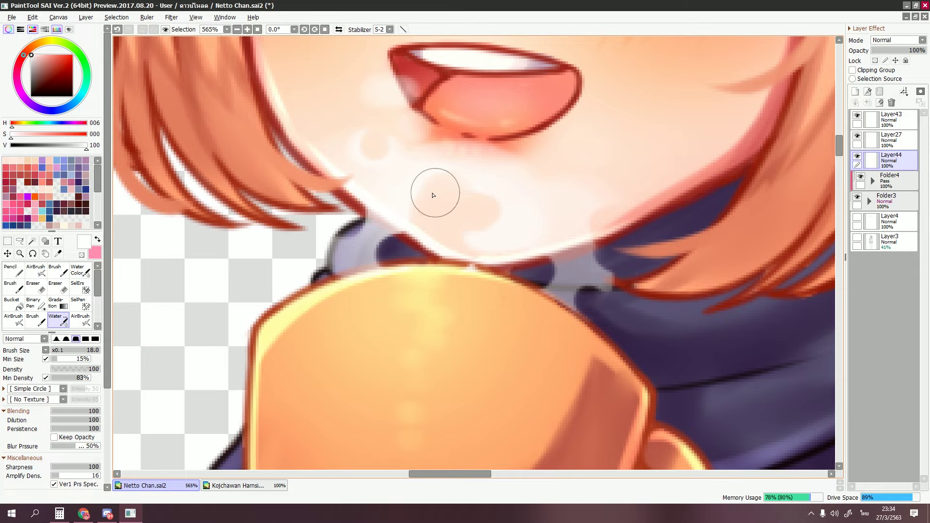
{"action": "scroll", "coordinate": [432, 195], "scroll_direction": "down", "scroll_amount": 4}
{"action": "scroll", "coordinate": [433, 195], "scroll_direction": "down", "scroll_amount": 2}
- Tint the sweater's outlines with a sampled muted purple using the AirBrush at size 180 on the locked line-art layer Layer10
{"action": "scroll", "coordinate": [433, 195], "scroll_direction": "up", "scroll_amount": 1}
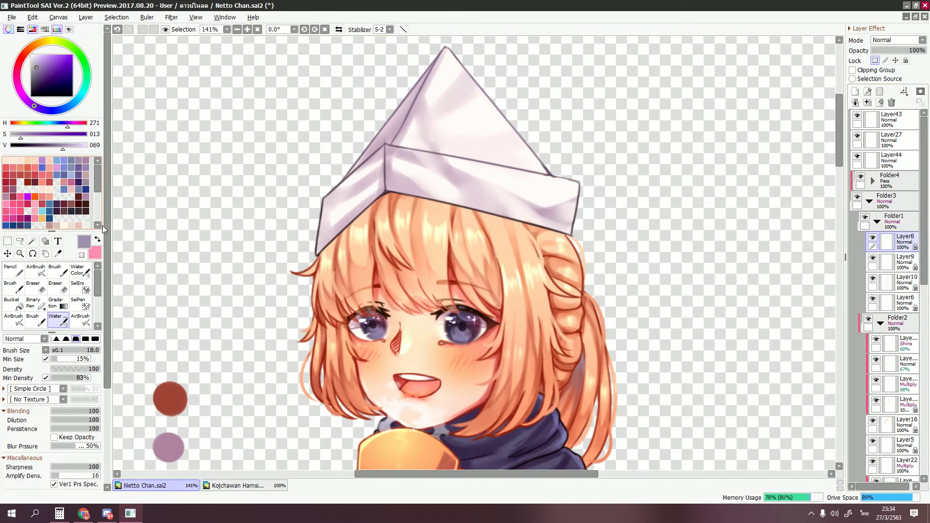
{"action": "left_click", "coordinate": [80, 319]}
{"action": "left_click", "coordinate": [901, 283]}
{"action": "scroll", "coordinate": [561, 176], "scroll_direction": "down", "scroll_amount": 3}
{"action": "scroll", "coordinate": [439, 321], "scroll_direction": "down", "scroll_amount": 3}
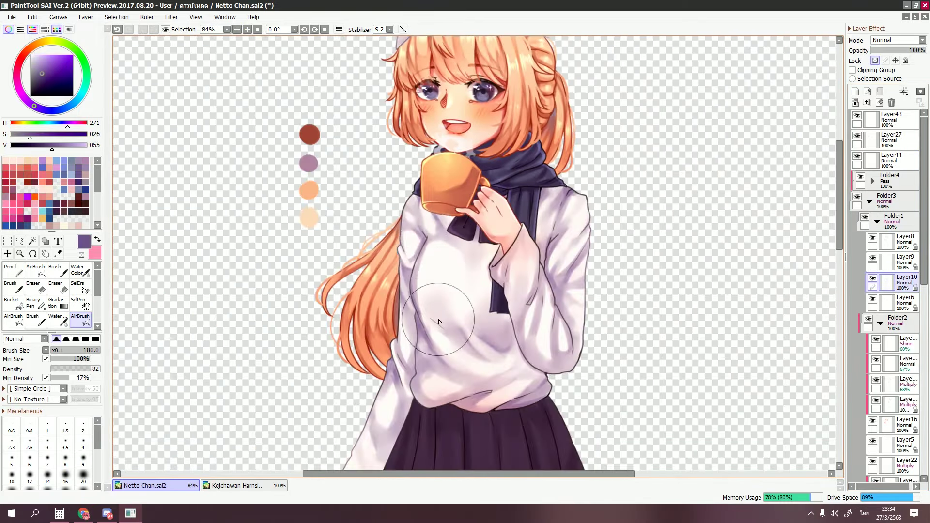
{"action": "scroll", "coordinate": [560, 426], "scroll_direction": "down", "scroll_amount": 2}
{"action": "scroll", "coordinate": [684, 176], "scroll_direction": "up", "scroll_amount": 2}
{"action": "scroll", "coordinate": [577, 134], "scroll_direction": "down", "scroll_amount": 5}
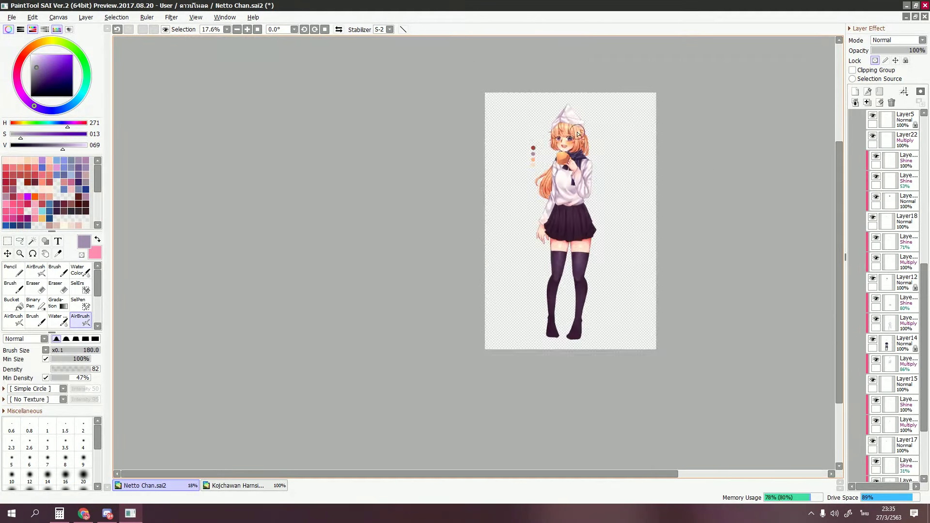
- Collapse Folder3, hide Layer27 and add a new layer directly above Layer3
{"action": "scroll", "coordinate": [577, 134], "scroll_direction": "up", "scroll_amount": 5}
{"action": "left_click", "coordinate": [869, 201]}
{"action": "left_click", "coordinate": [891, 241]}
{"action": "scroll", "coordinate": [491, 275], "scroll_direction": "down", "scroll_amount": 2}
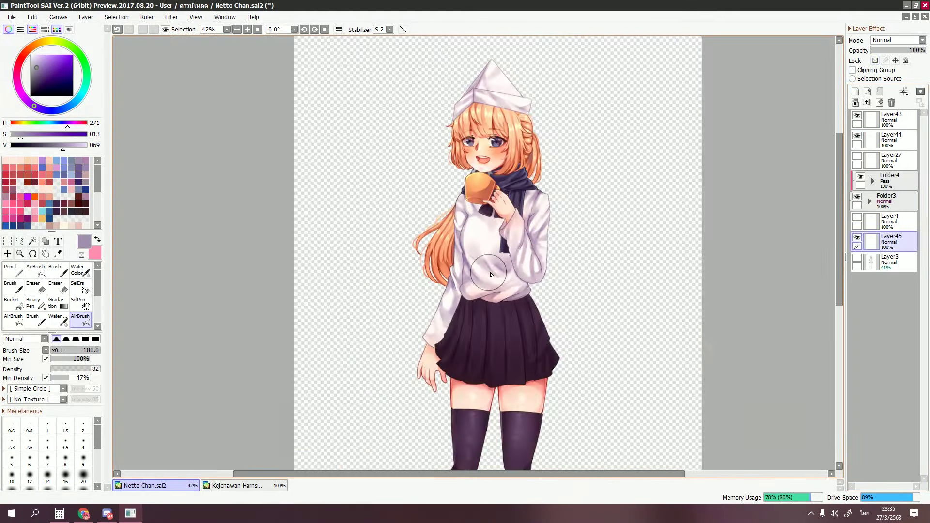